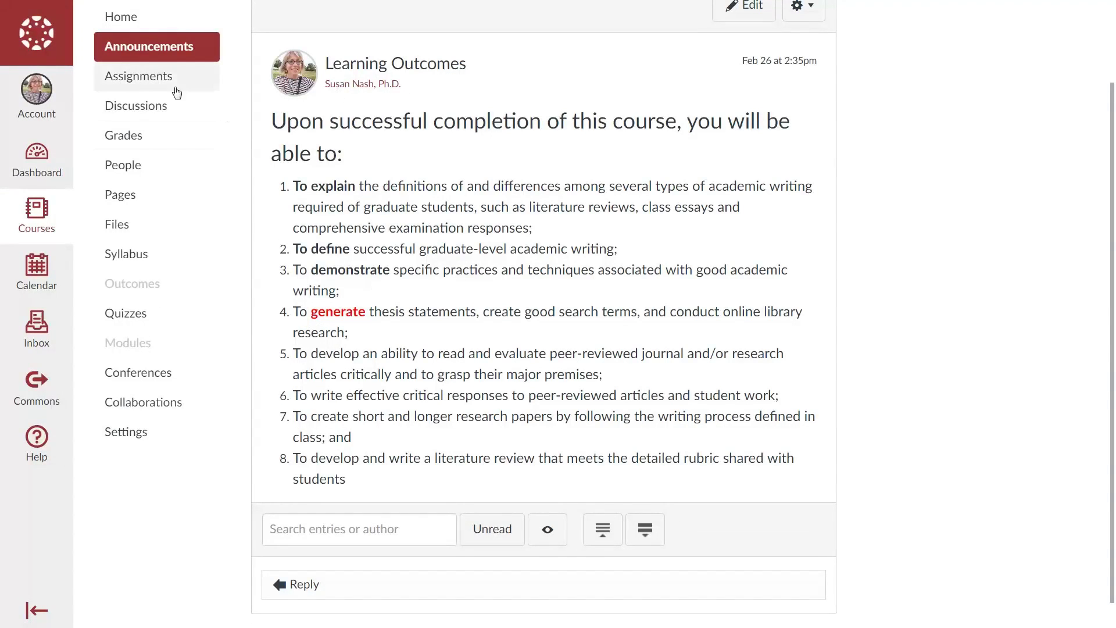
# Create an assignment group named "Friends of Herman" in the course's assignments and save it
pyautogui.click(140, 81)
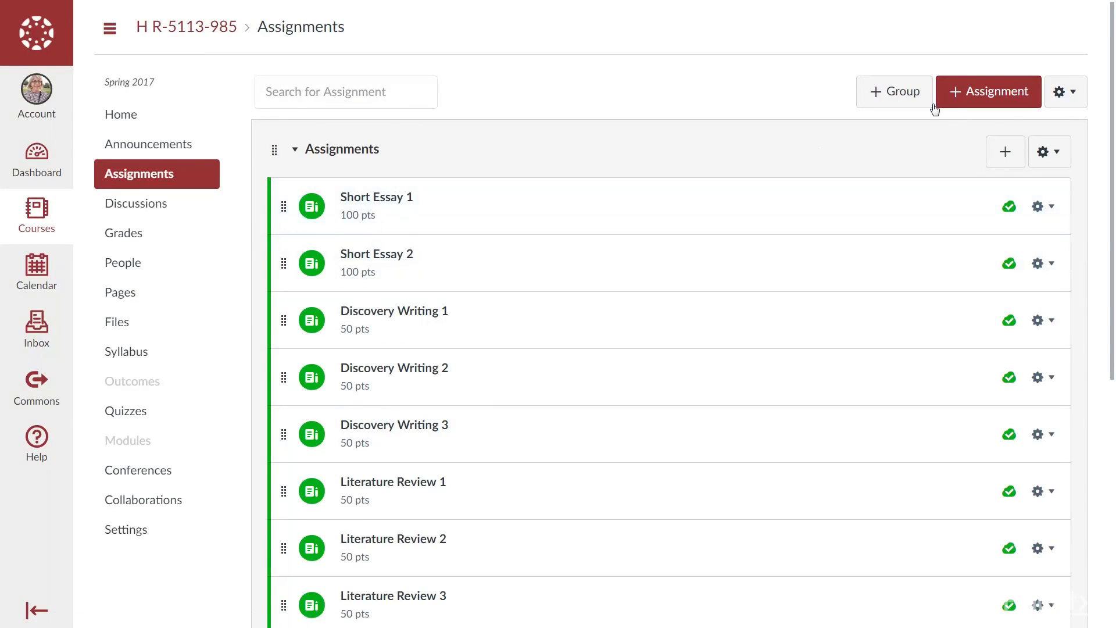
pyautogui.click(898, 92)
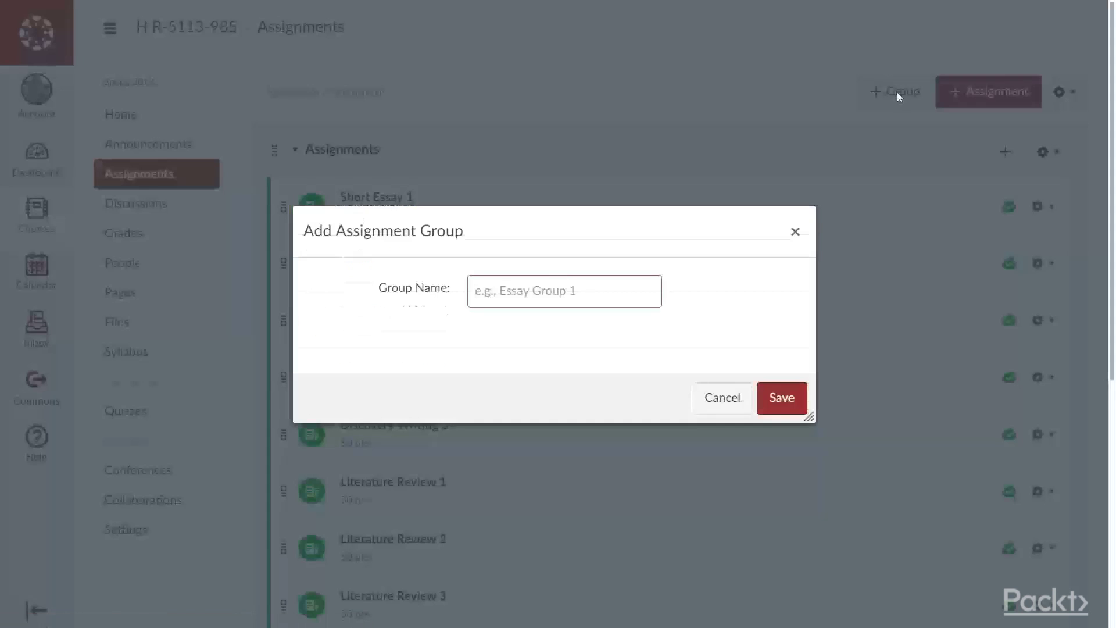
pyautogui.write('Friends of Herman')
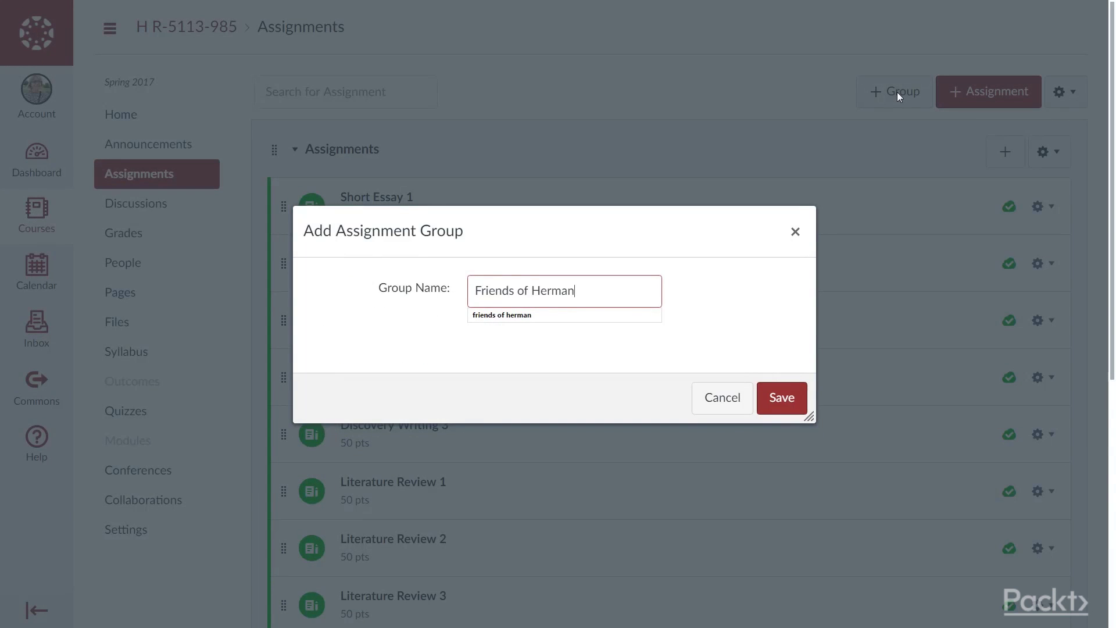
pyautogui.click(781, 397)
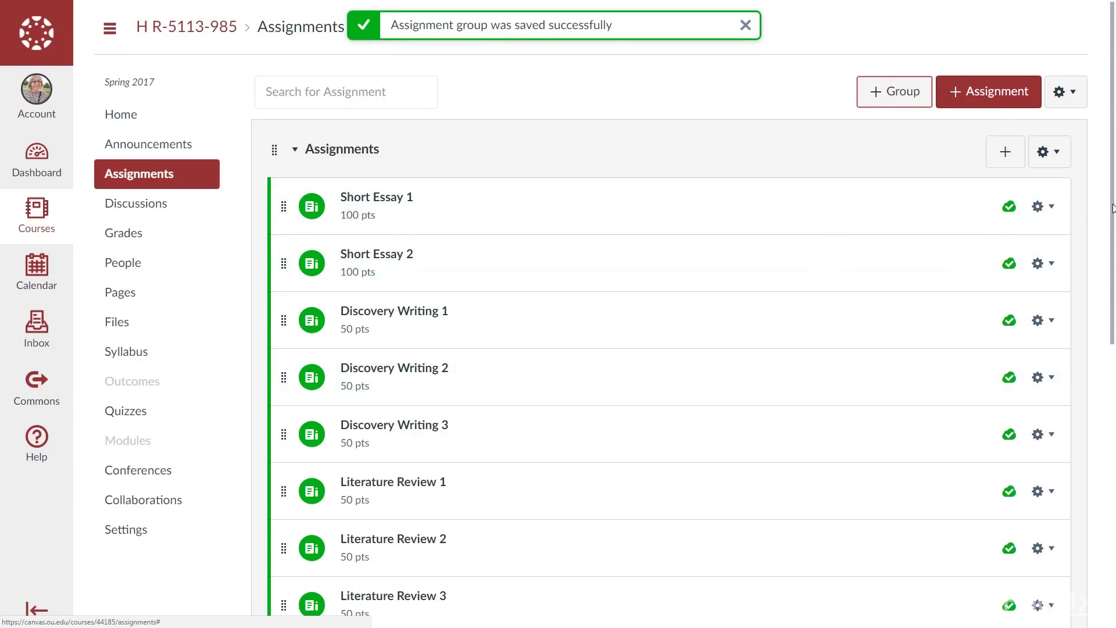
# Add an assignment of type Assignment named "Describing Herman" to the Friends of Herman group and save it
pyautogui.moveTo(1113, 211); pyautogui.dragTo(1098, 259)
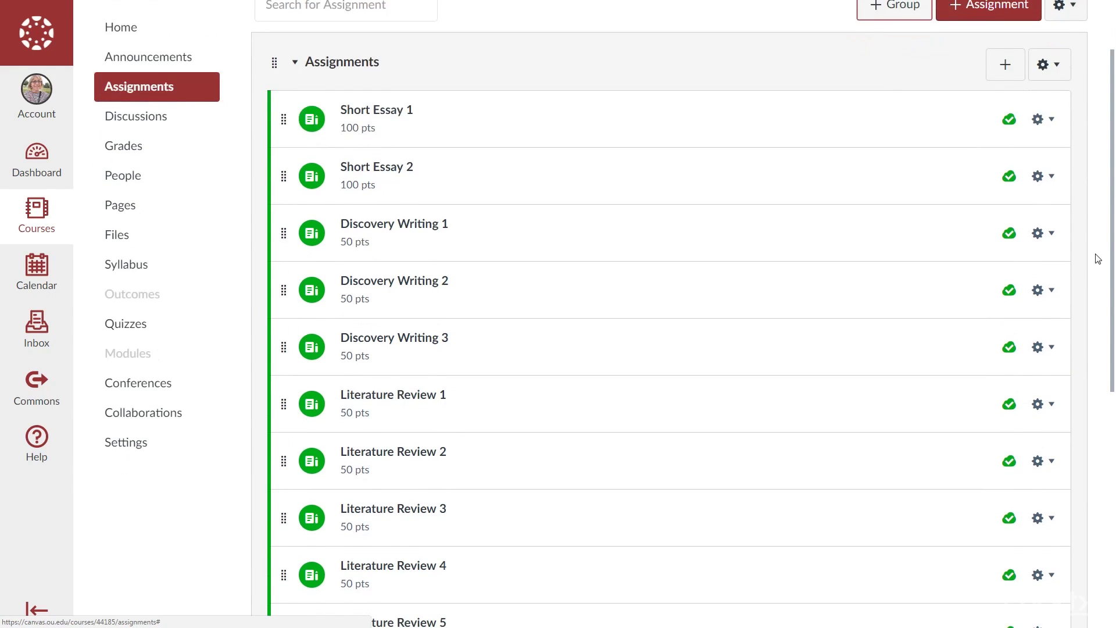
pyautogui.scroll(2, 1098, 259)
pyautogui.moveTo(1112, 179); pyautogui.dragTo(1085, 439)
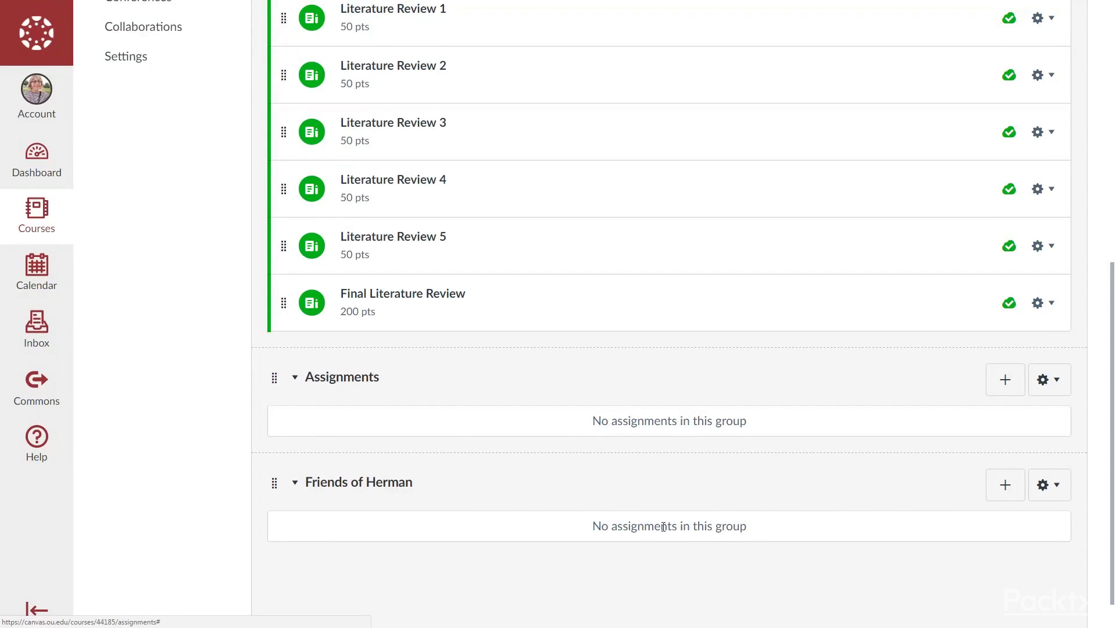
pyautogui.click(1006, 485)
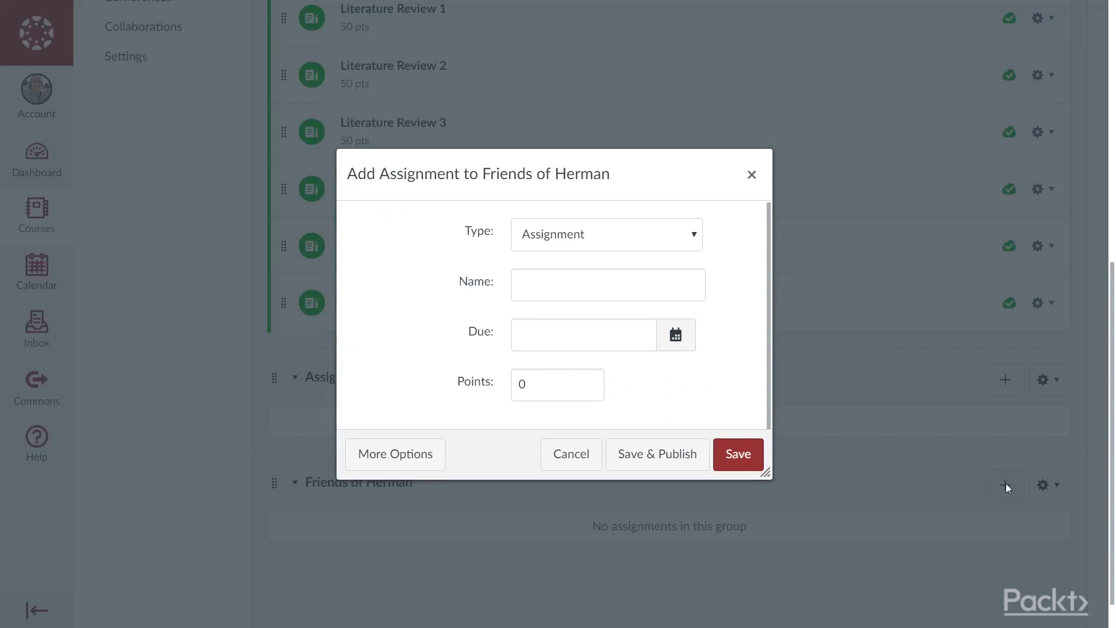
pyautogui.click(695, 239)
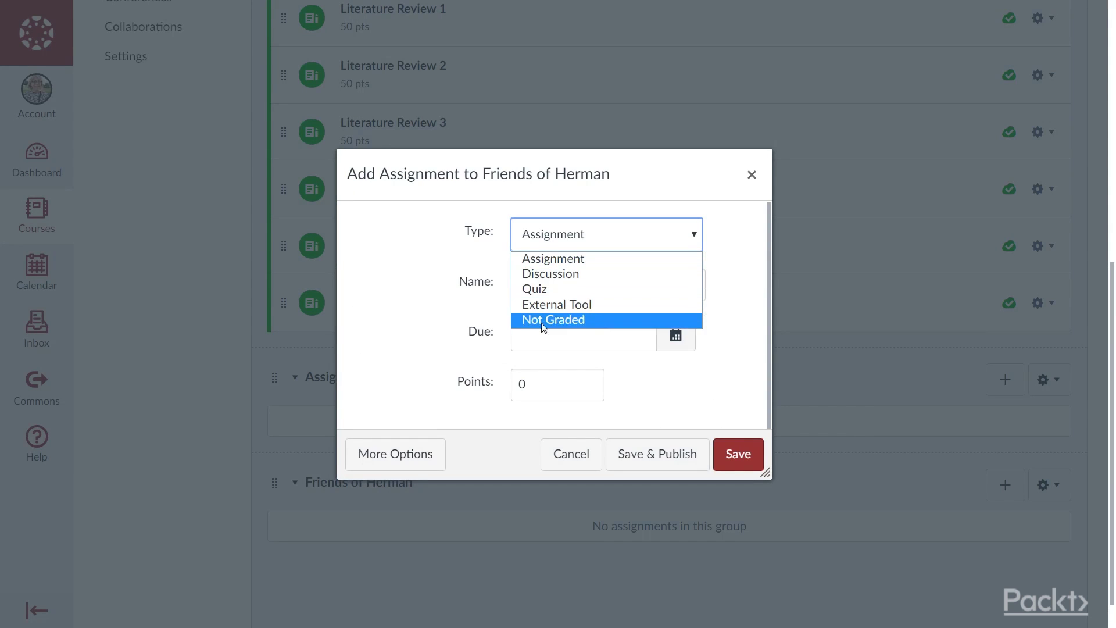
pyautogui.click(743, 232)
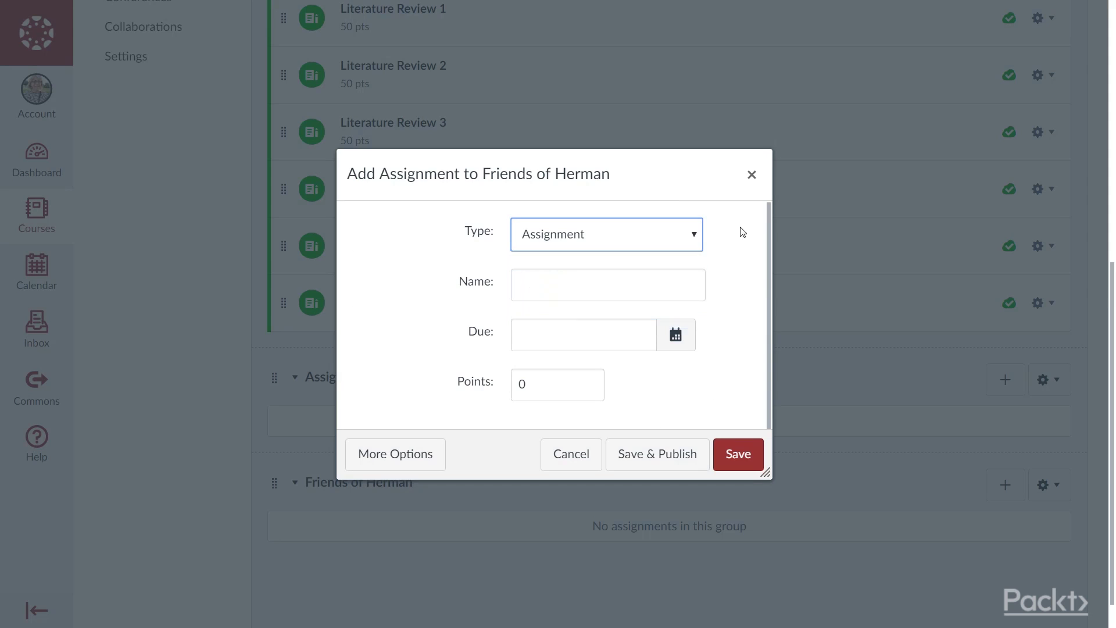
pyautogui.click(537, 293)
pyautogui.write('Des')
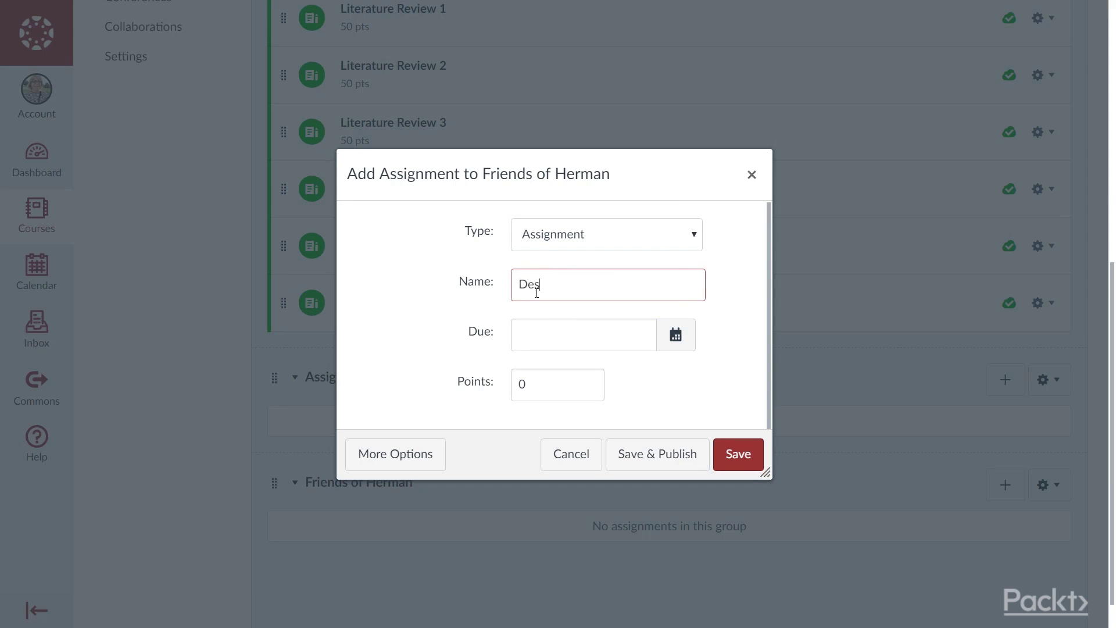
pyautogui.write('cribing Herman')
pyautogui.click(738, 456)
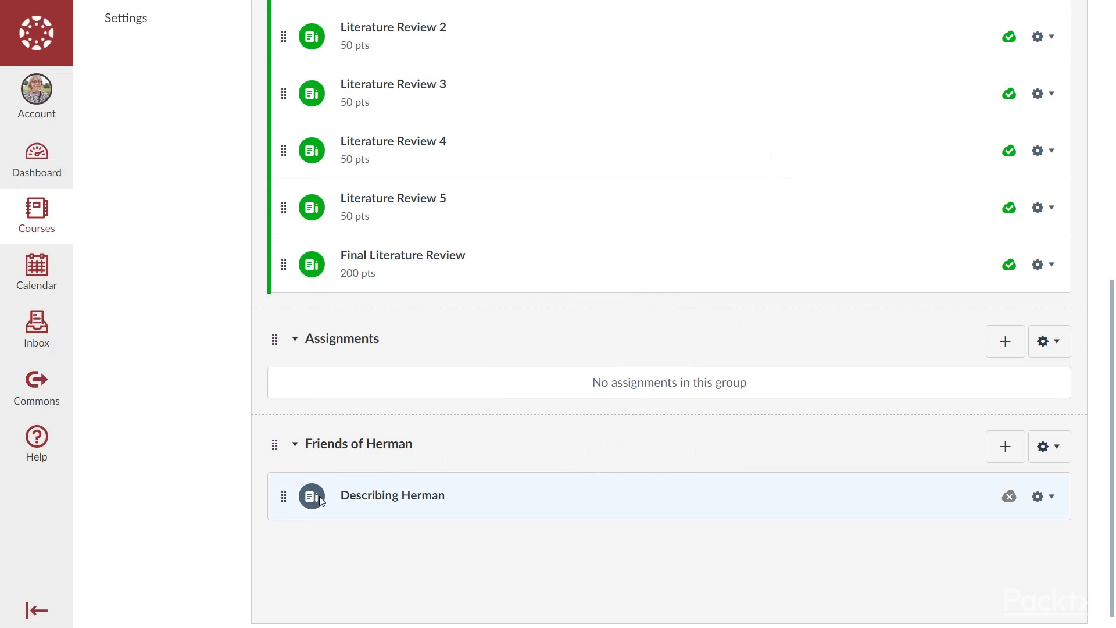
# Edit the Describing Herman assignment and enter the description "Write a 1,000 word description of Herman as a group."
pyautogui.click(352, 502)
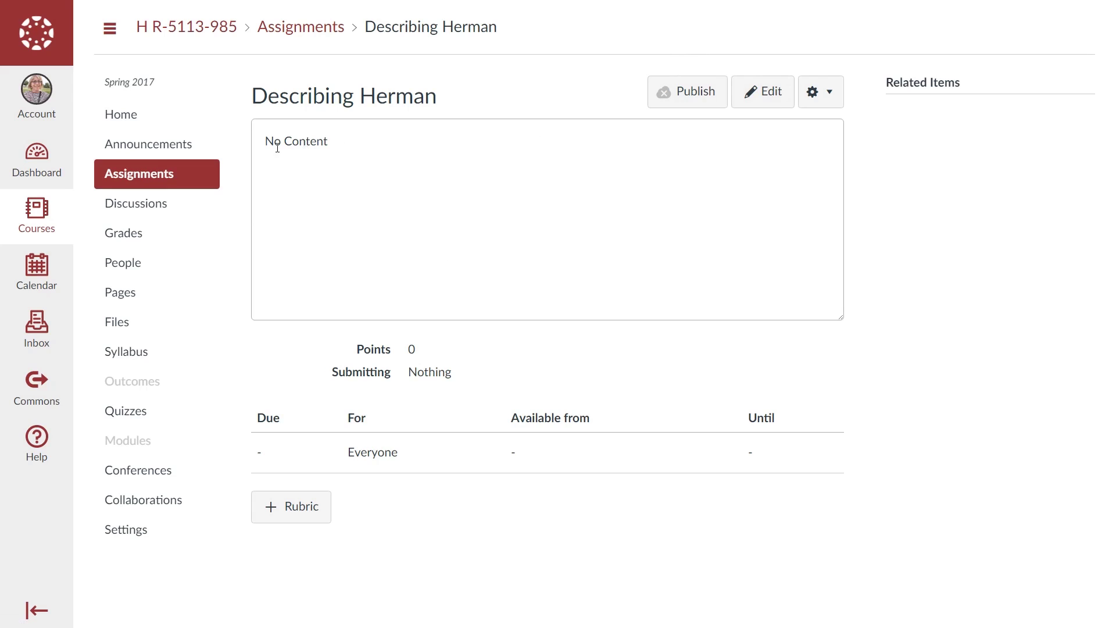
pyautogui.click(774, 94)
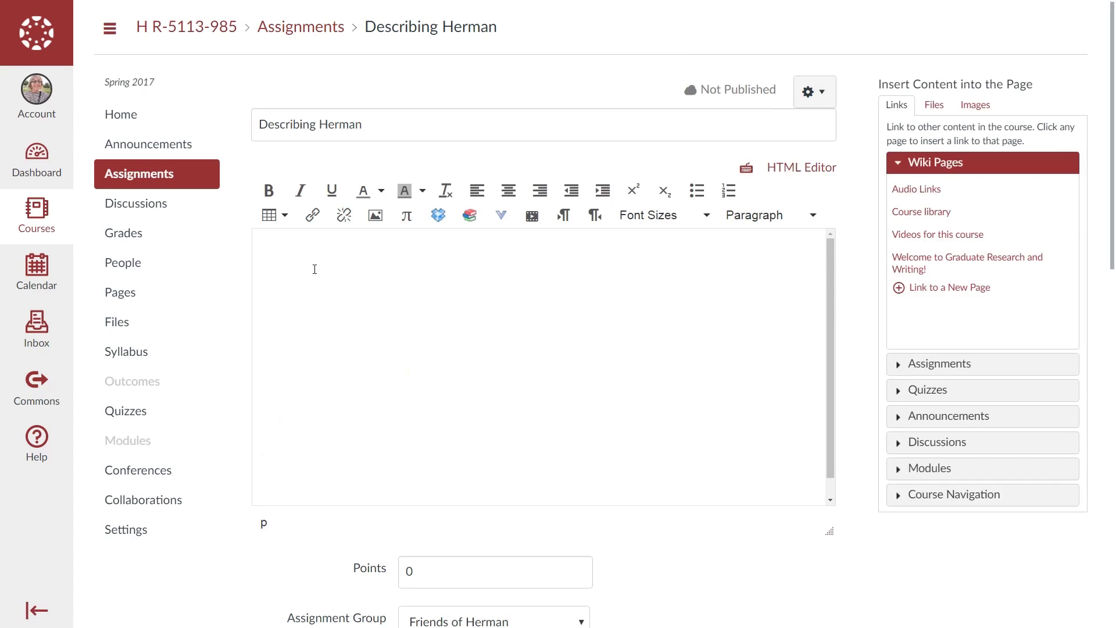
pyautogui.write('Write a 1,000 word descript')
pyautogui.press('BackSpace')
pyautogui.write('ption o')
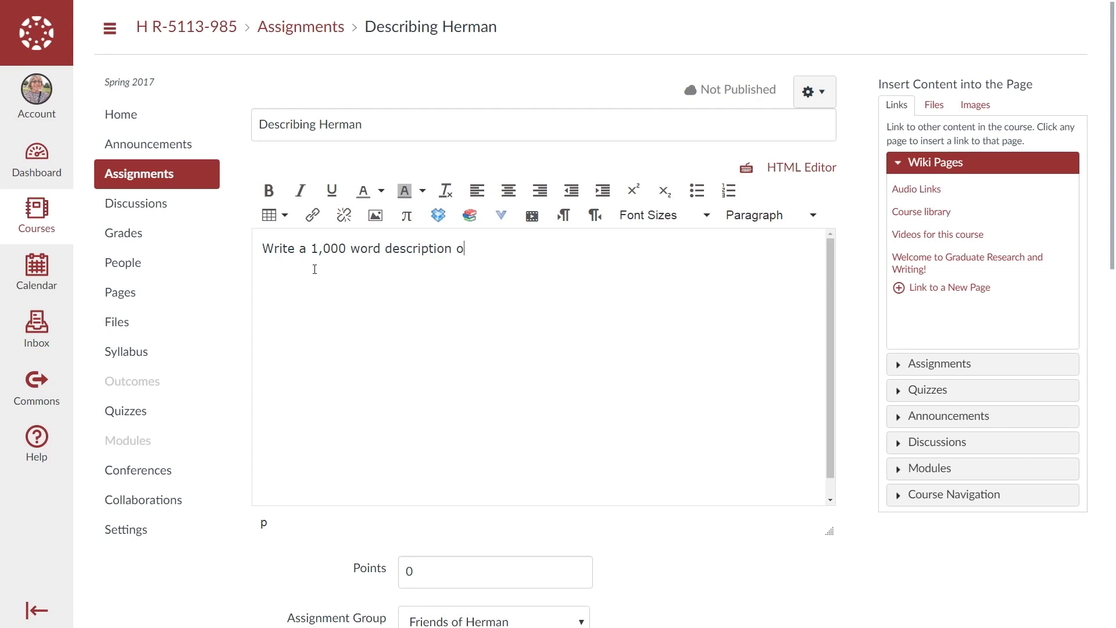
pyautogui.write('f Herman as a group.')
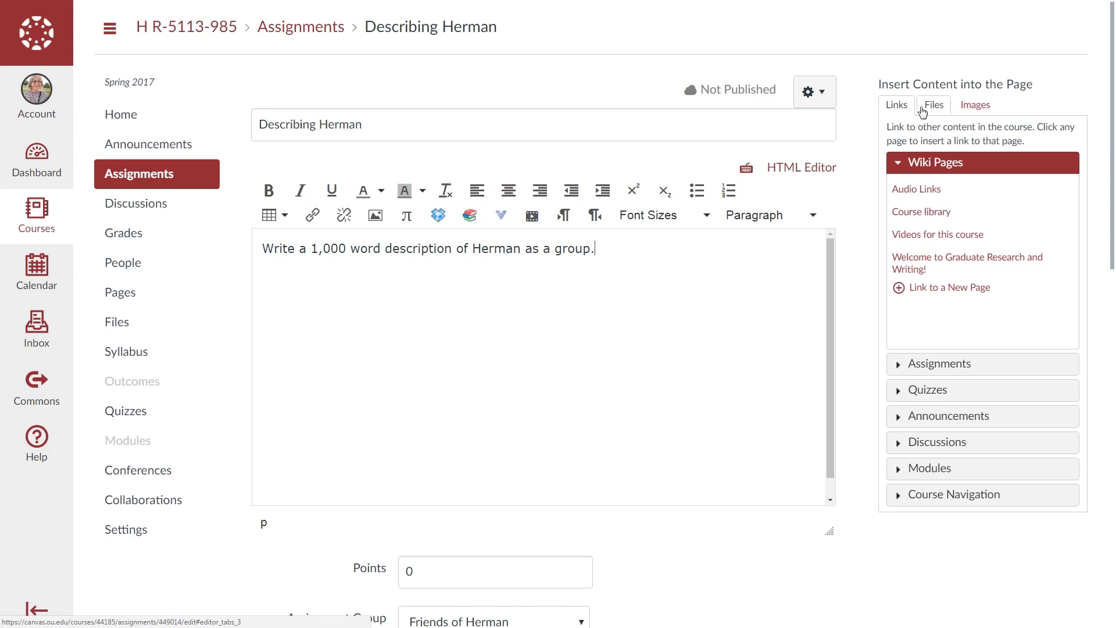
# Set the assignment to 100 points and make its submission type Online, accepting Text Entry and File Uploads
pyautogui.moveTo(1112, 177); pyautogui.dragTo(1112, 273)
pyautogui.doubleClick(430, 375)
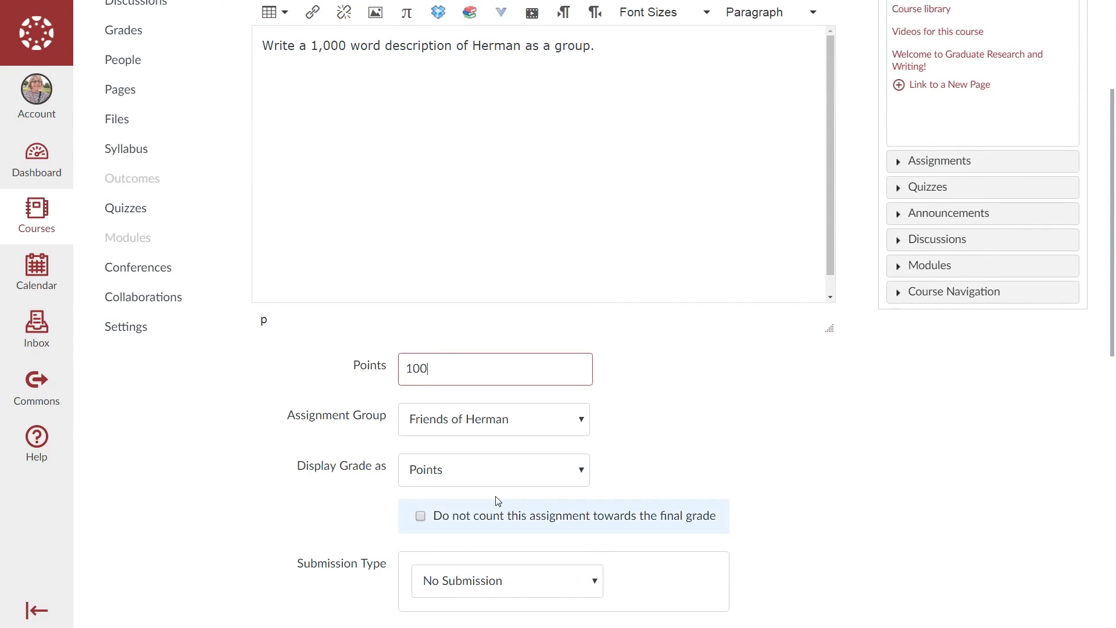
pyautogui.moveTo(1114, 318); pyautogui.dragTo(1112, 449)
pyautogui.click(530, 282)
pyautogui.click(454, 323)
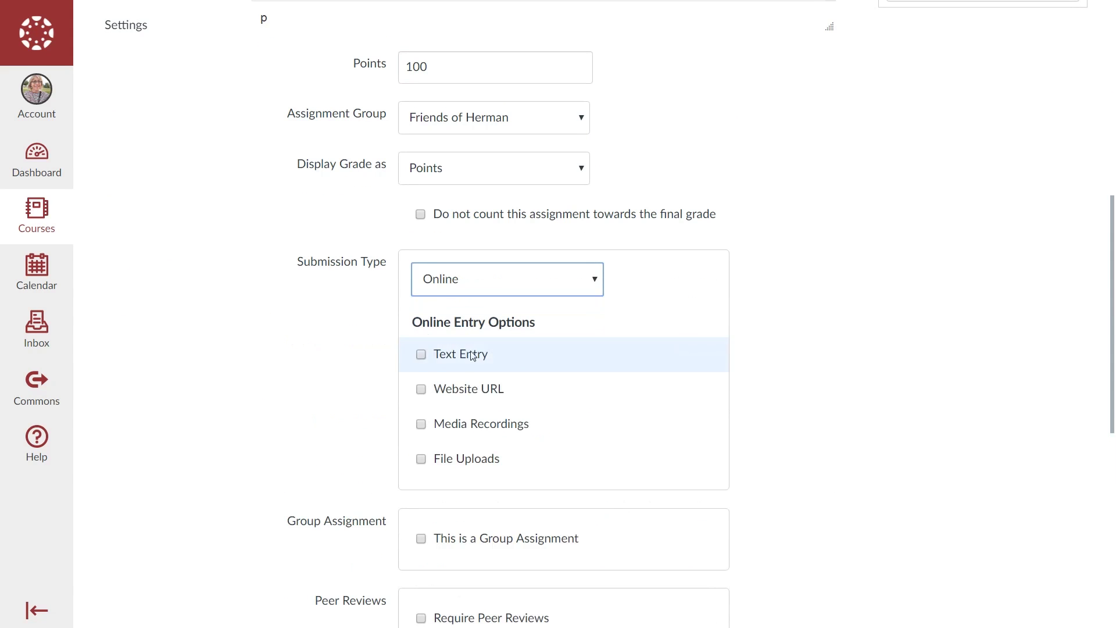
pyautogui.click(422, 356)
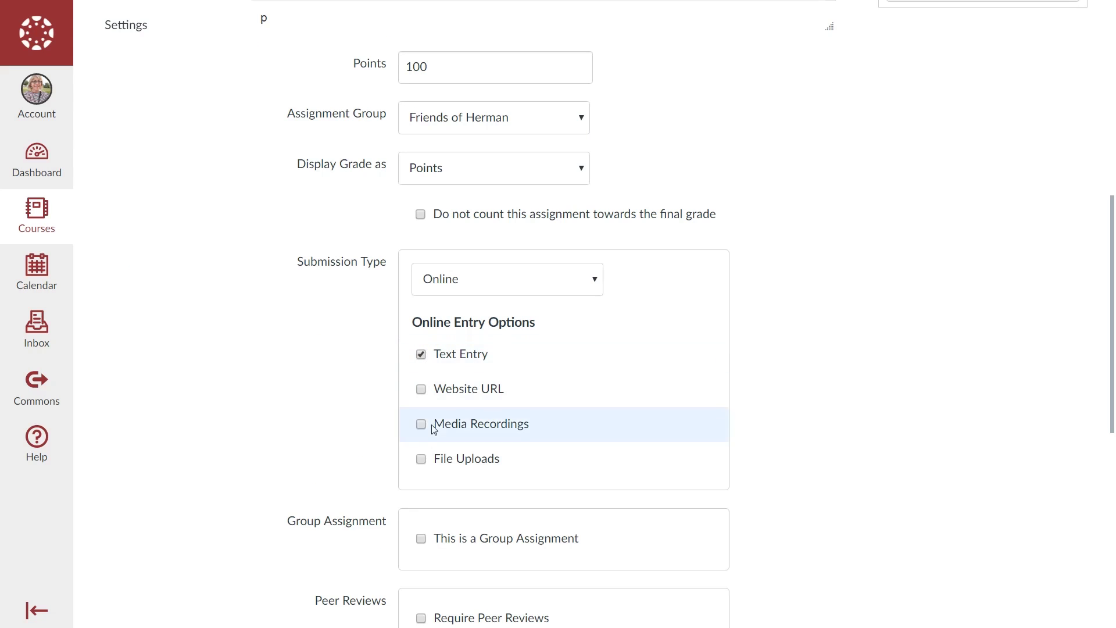
pyautogui.click(421, 459)
# Make this a group assignment with grades assigned to each student individually
pyautogui.moveTo(1111, 367); pyautogui.dragTo(1105, 460)
pyautogui.click(422, 343)
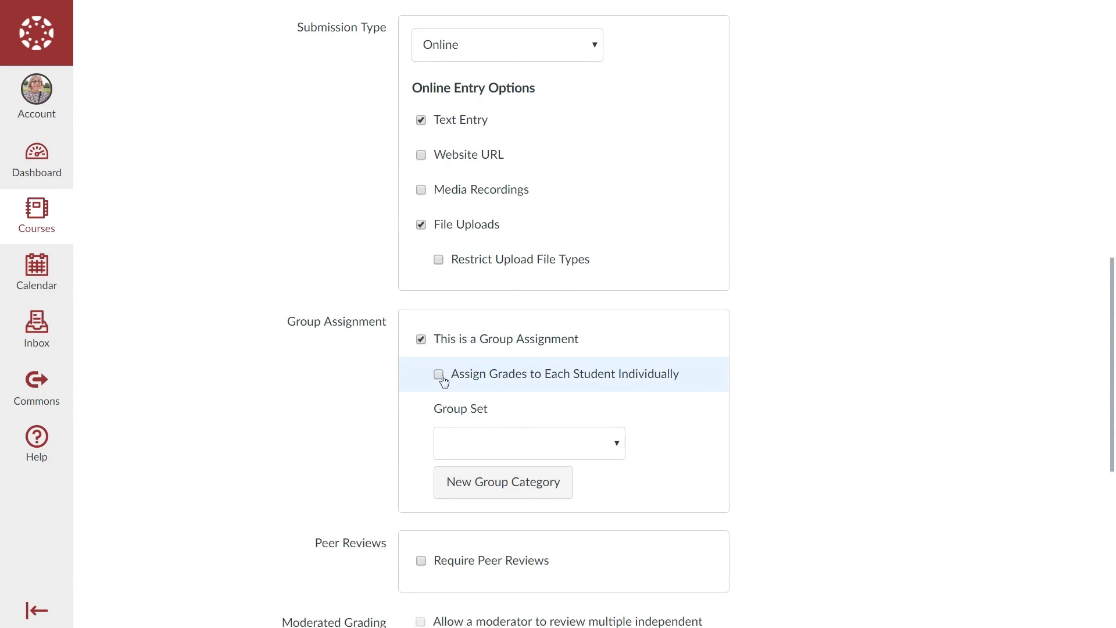
pyautogui.click(446, 379)
# Add a second Assign to block to the assignment and try to save it
pyautogui.moveTo(1112, 382); pyautogui.dragTo(1111, 500)
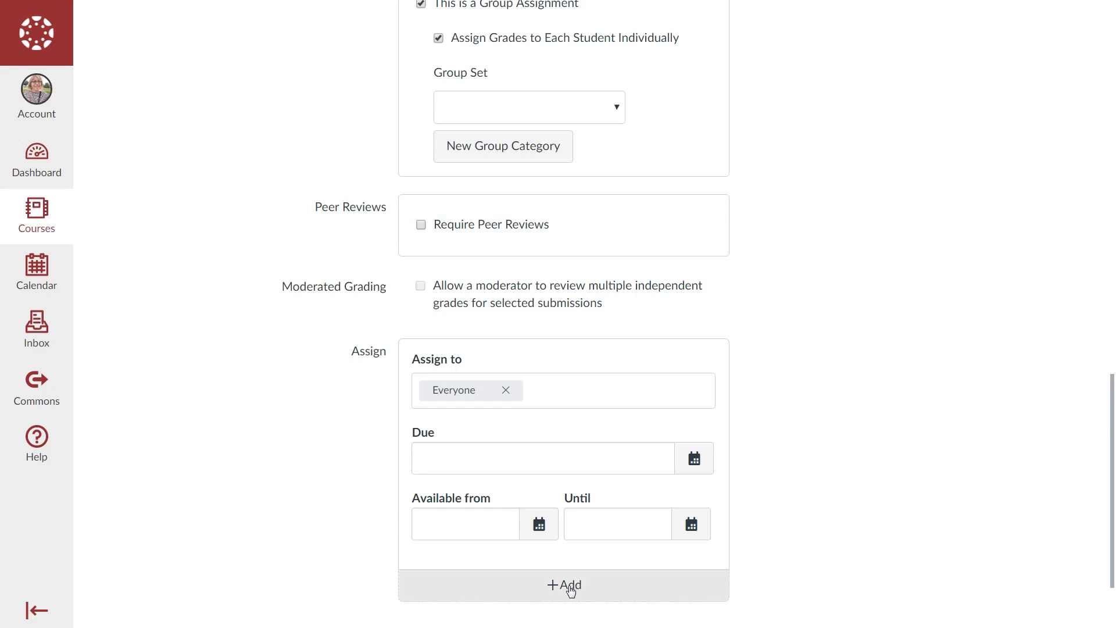
pyautogui.click(570, 586)
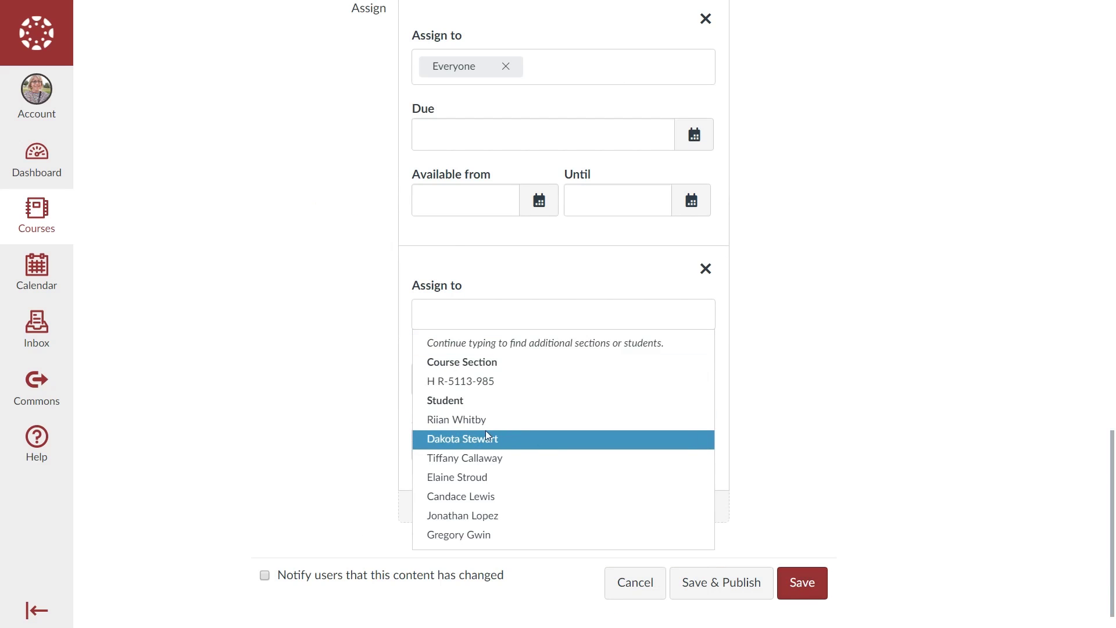
pyautogui.click(805, 588)
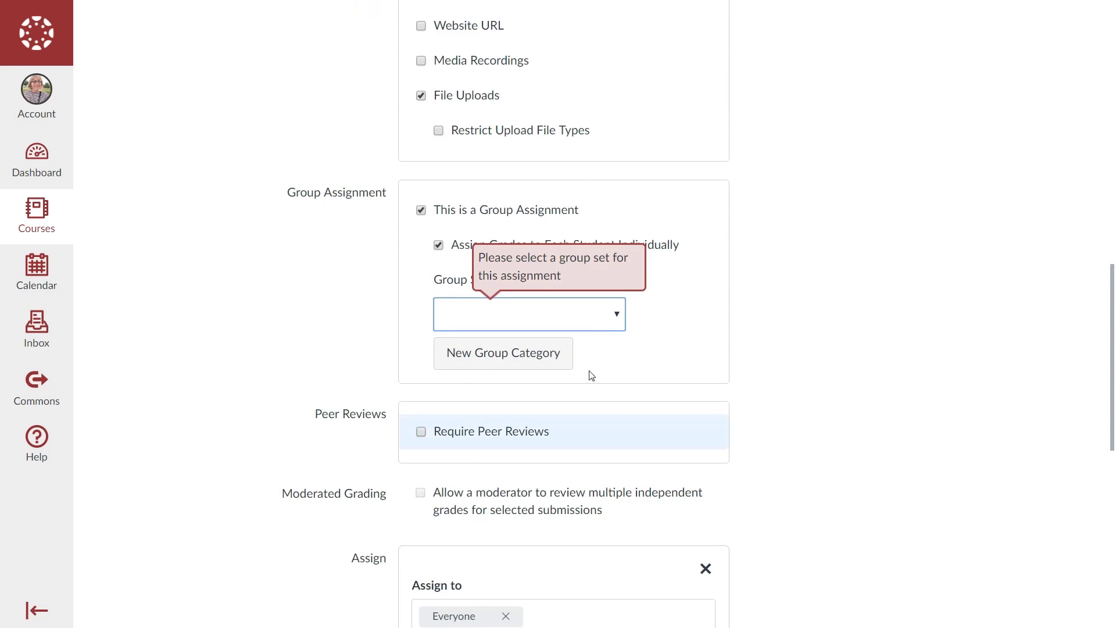
# Choose Review Progress as the group set and assign the second block to the second and third students listed
pyautogui.click(602, 323)
pyautogui.click(472, 339)
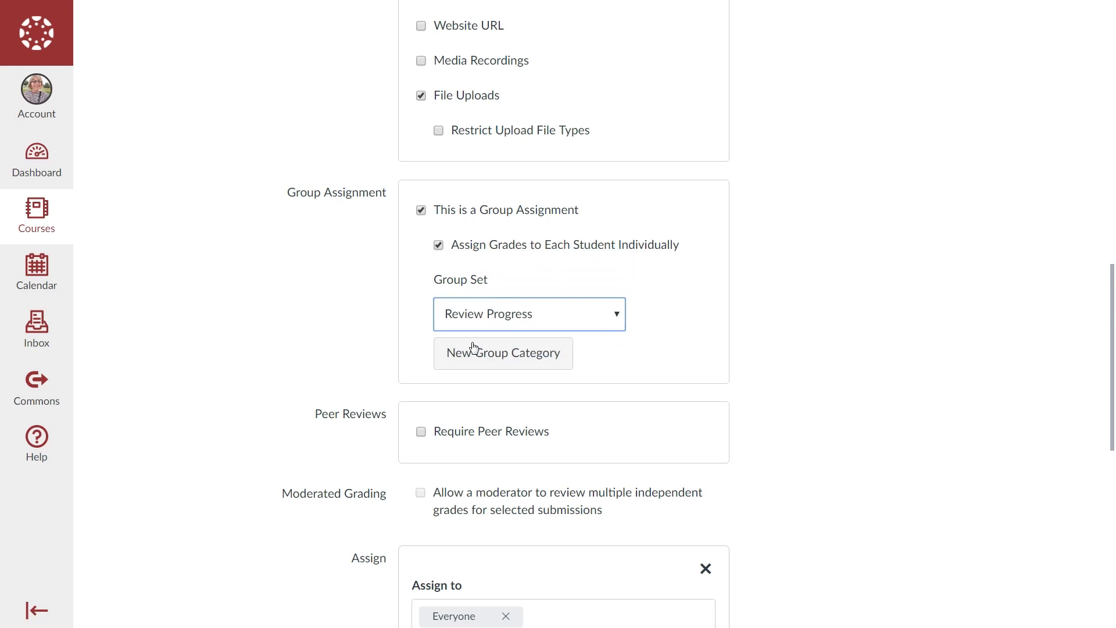
pyautogui.scroll(-5, 1098, 395)
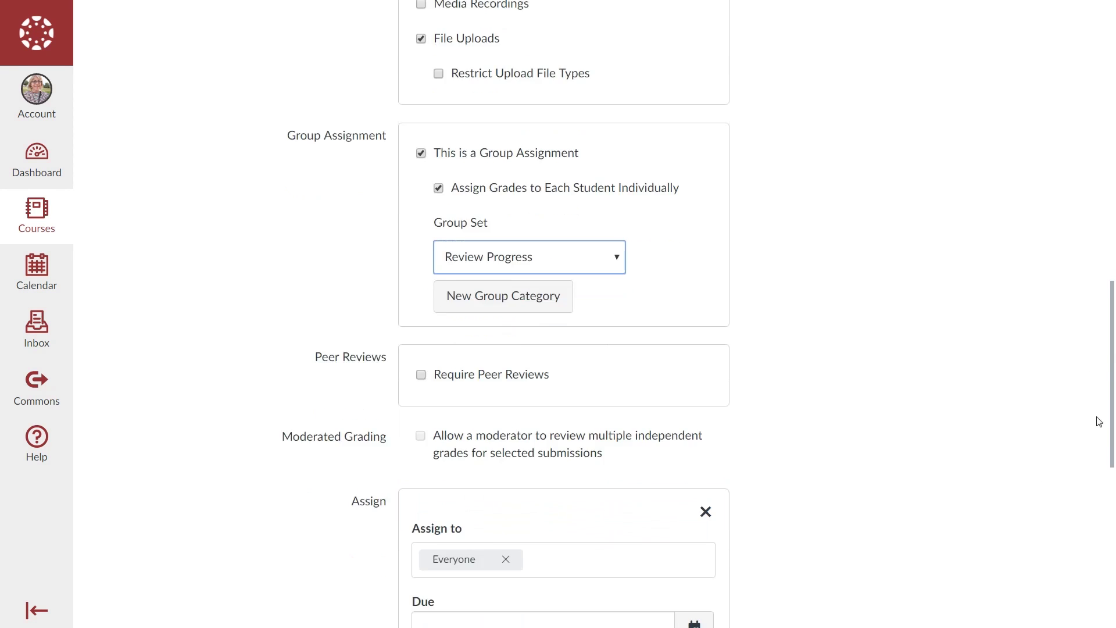
pyautogui.scroll(-3, 1090, 481)
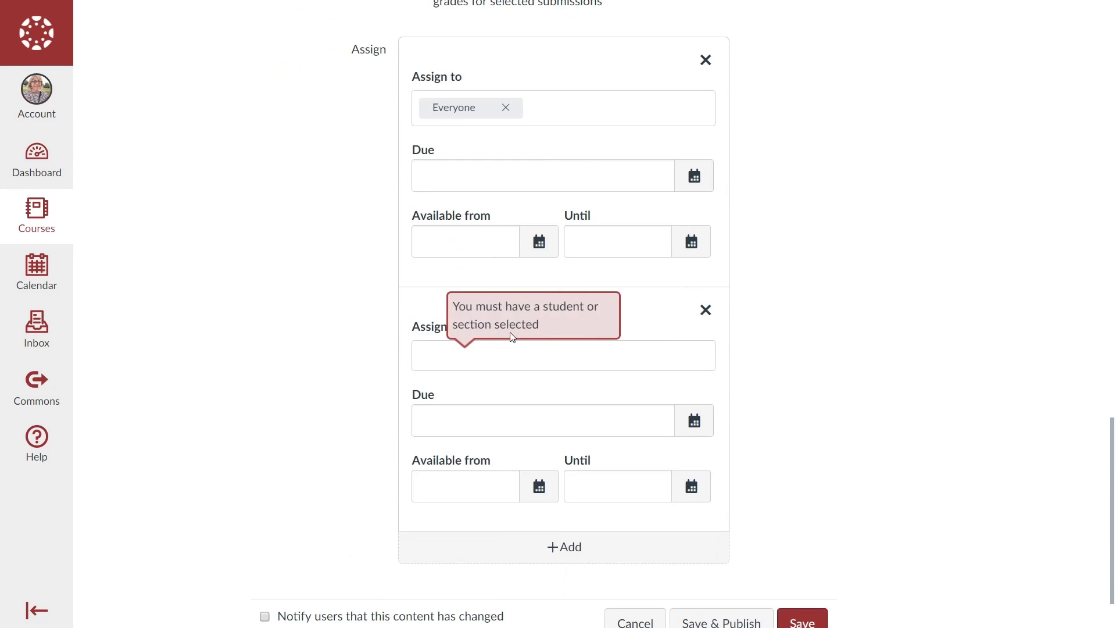
pyautogui.click(529, 316)
pyautogui.click(457, 365)
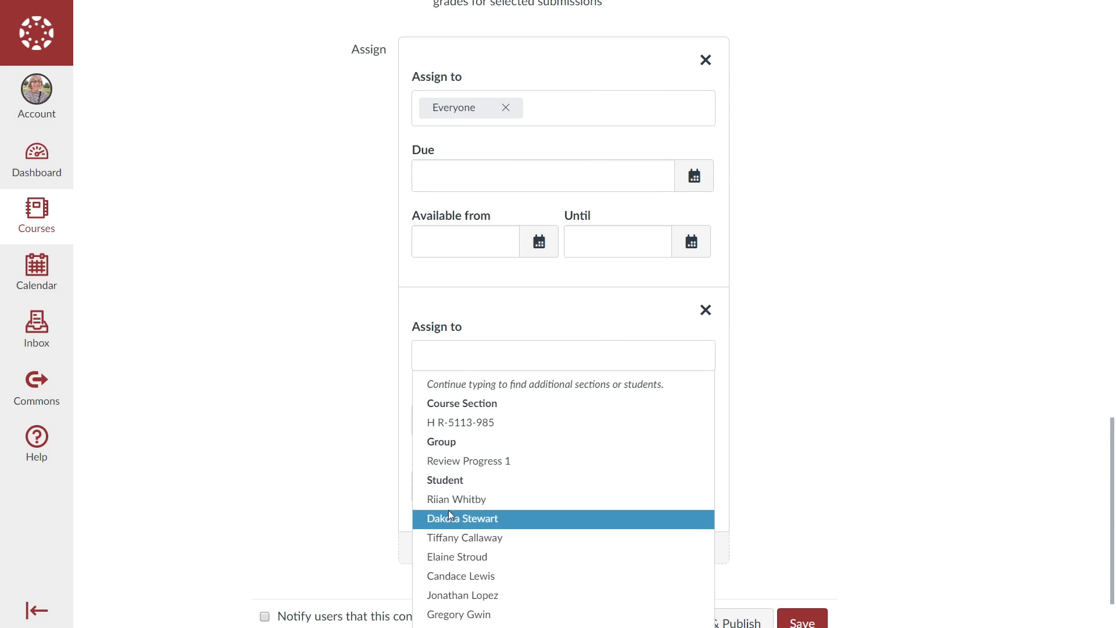
pyautogui.click(456, 517)
pyautogui.click(456, 372)
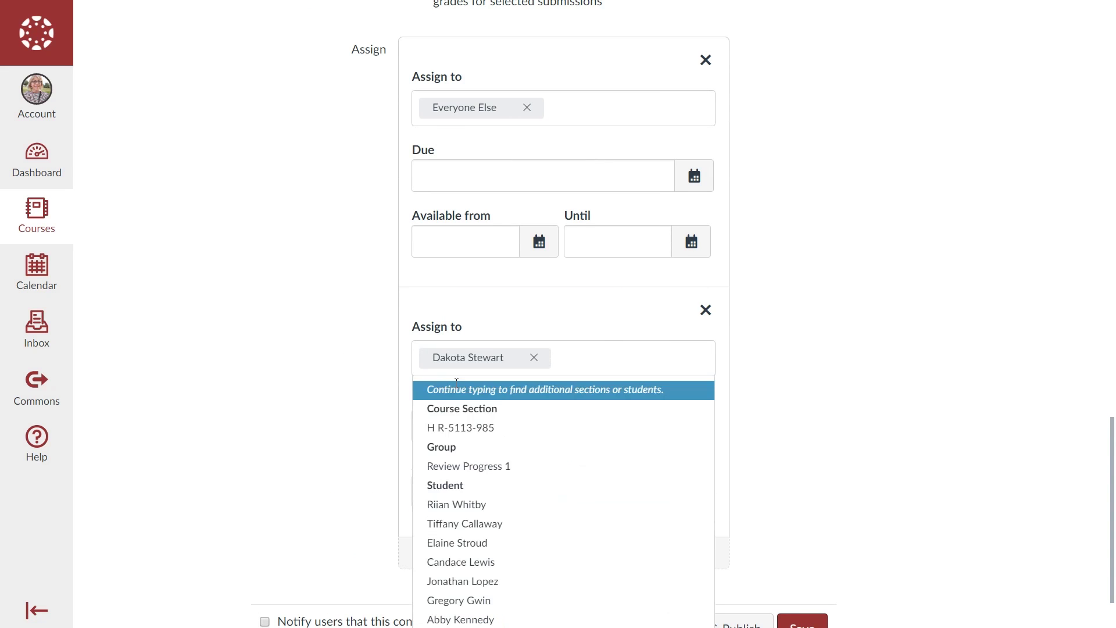
pyautogui.click(447, 527)
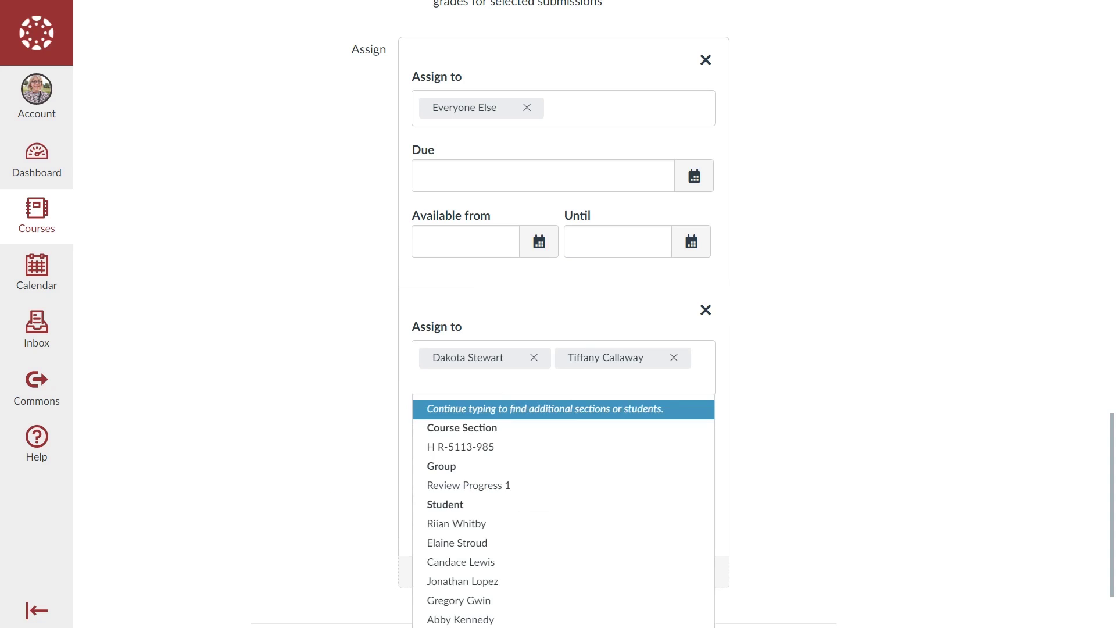
# Close the student list and save the Describing Herman assignment without publishing it
pyautogui.scroll(-2, 1108, 435)
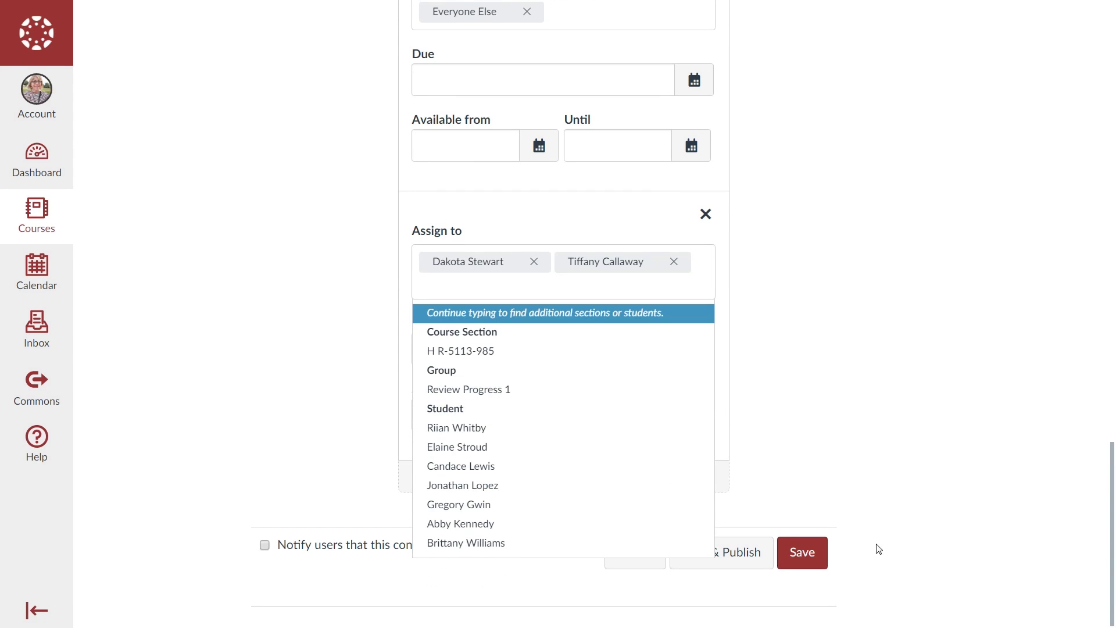
pyautogui.click(809, 369)
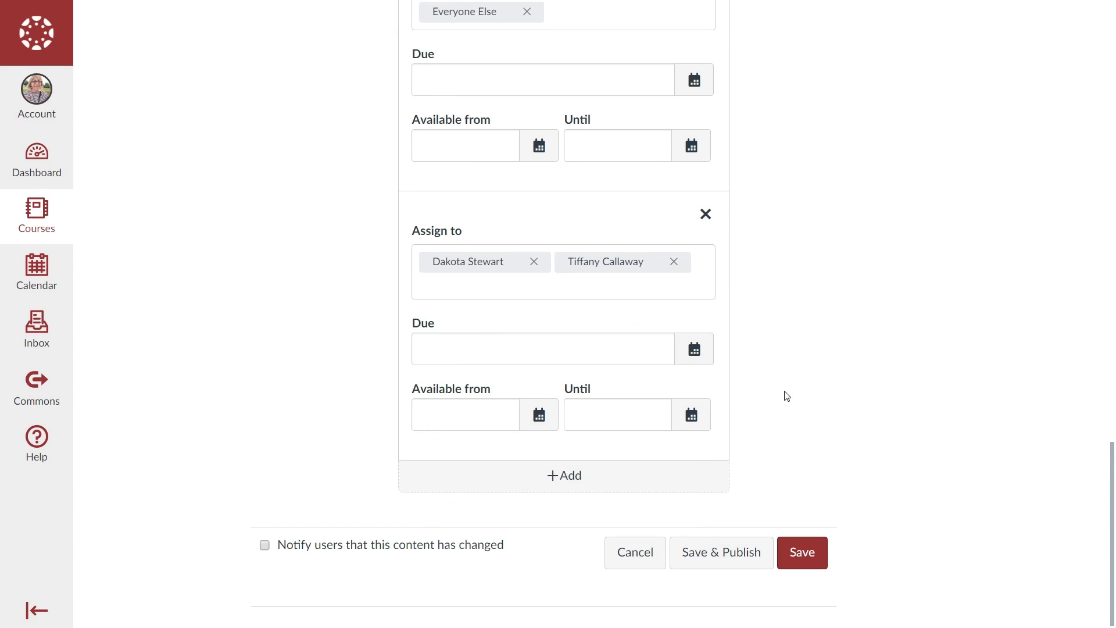
pyautogui.click(807, 553)
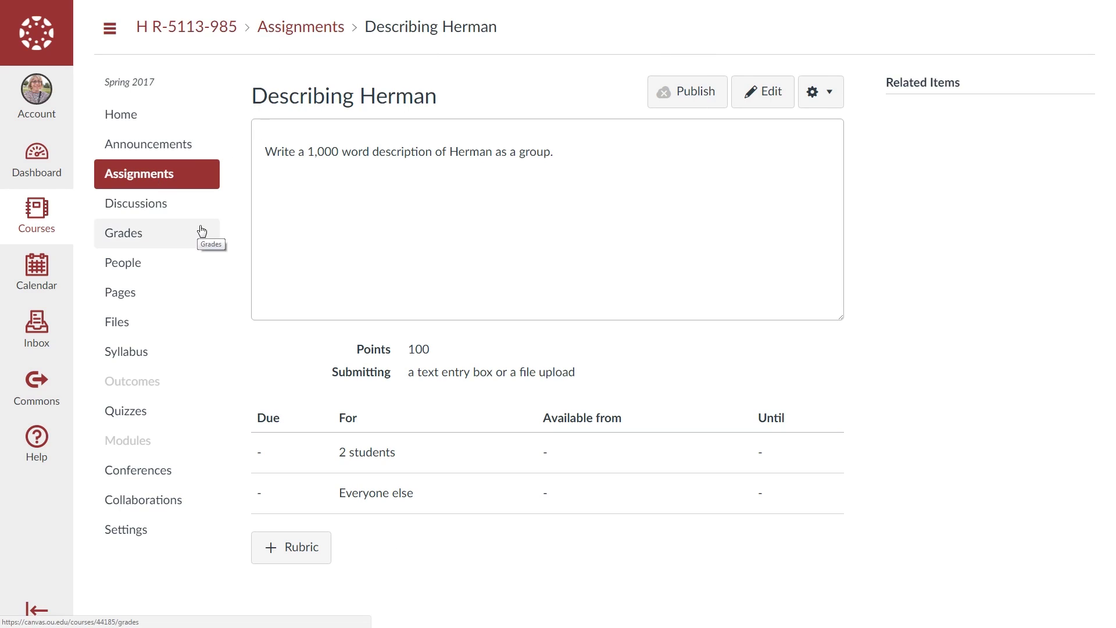
# Create a new quiz in the course and title it "All about Herman, the Genetically Engineered Bull"
pyautogui.click(127, 412)
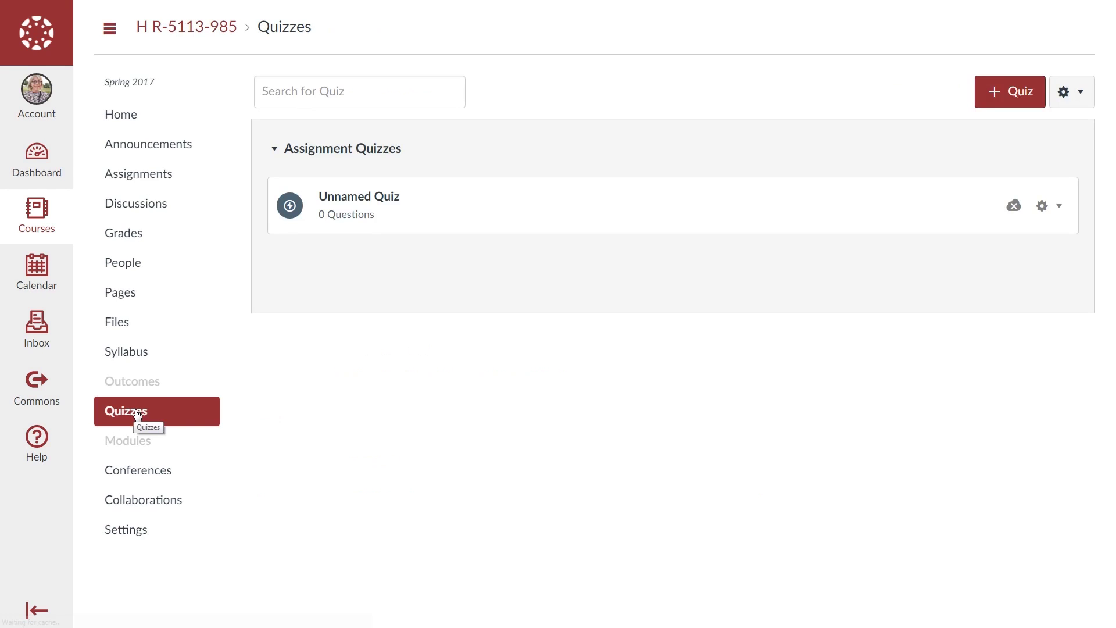
pyautogui.click(1013, 92)
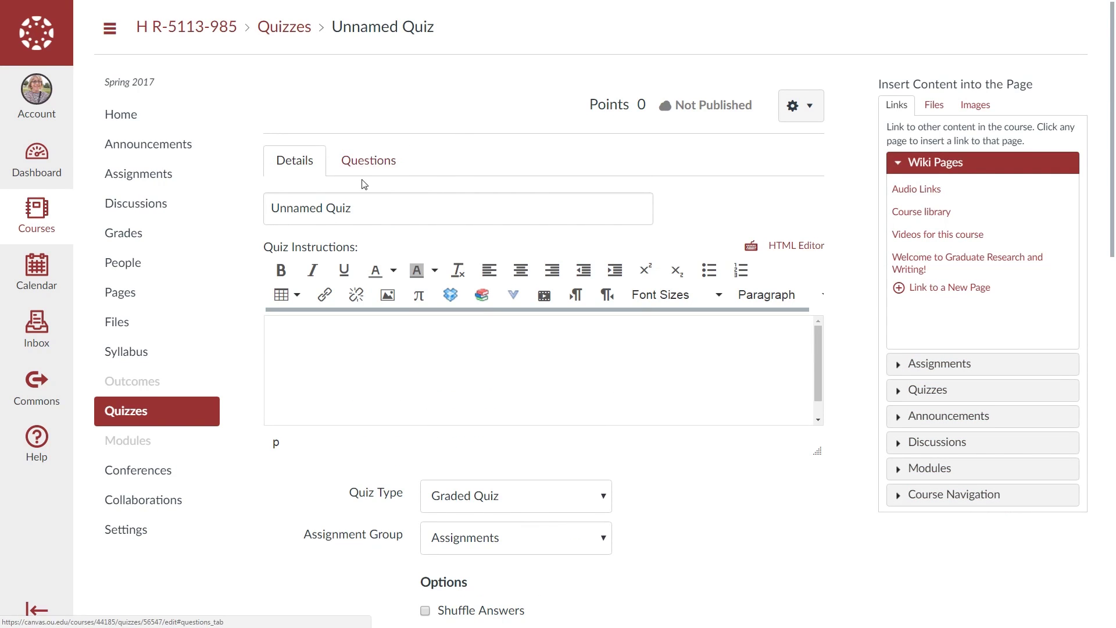
pyautogui.moveTo(356, 210); pyautogui.dragTo(243, 193)
pyautogui.write('Al')
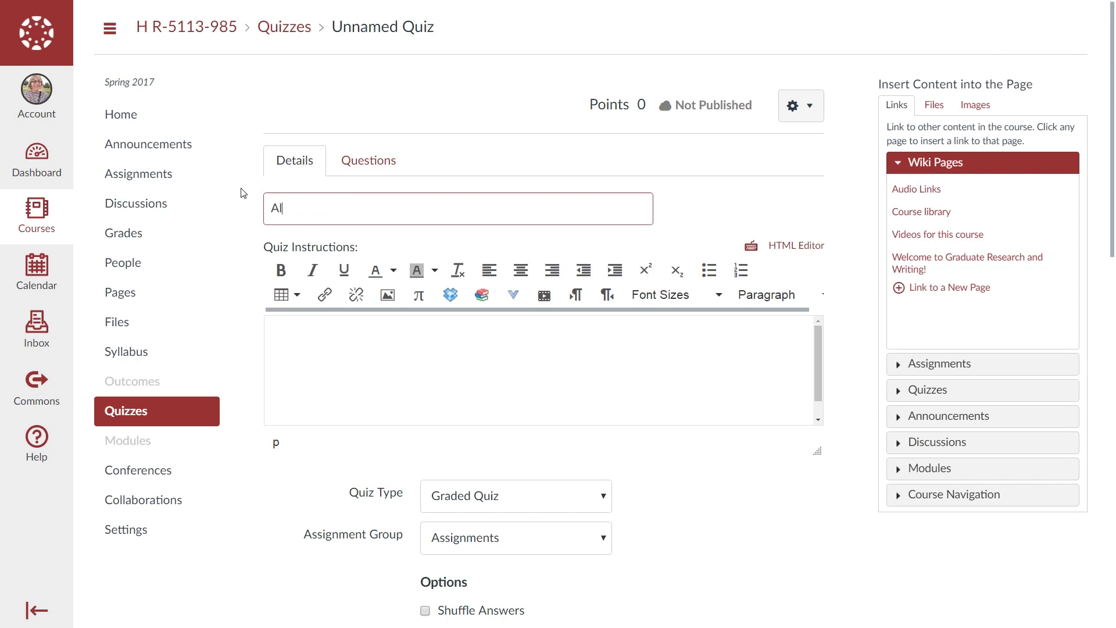
pyautogui.write('l about Herman, the Genetically Enengineered Bull')
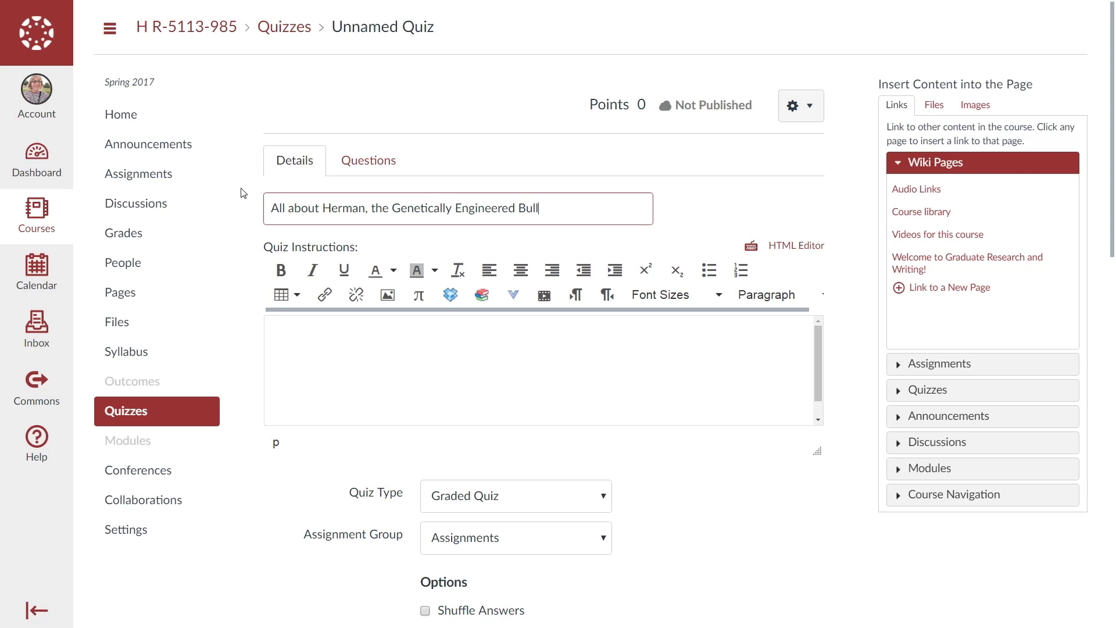
# Put the quiz in the Friends of Herman assignment group
pyautogui.click(313, 372)
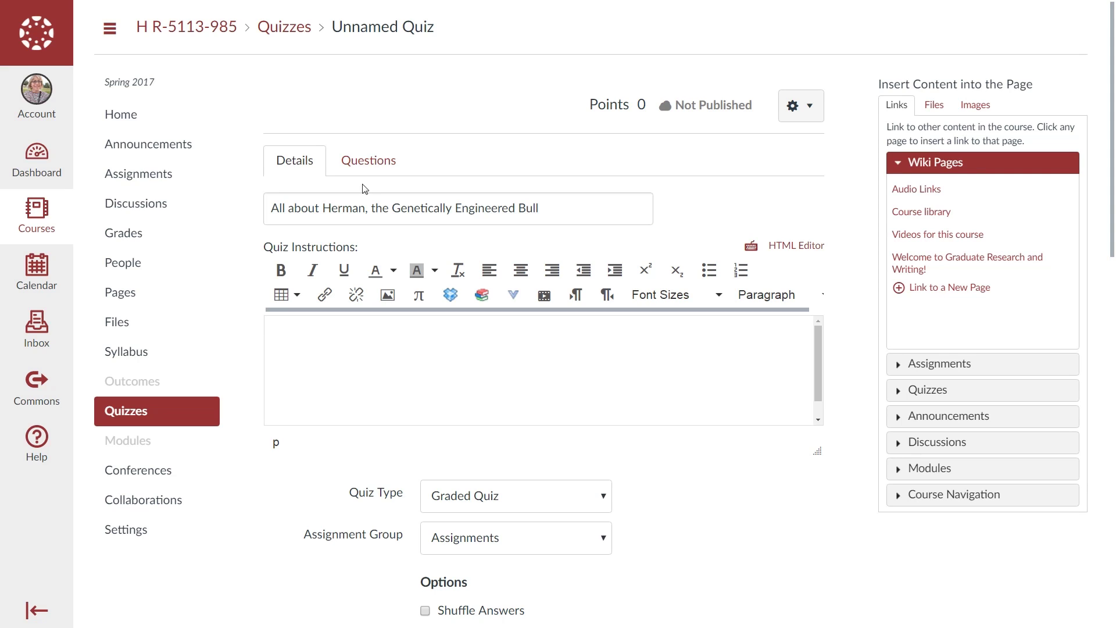
pyautogui.moveTo(1114, 252); pyautogui.dragTo(1107, 361)
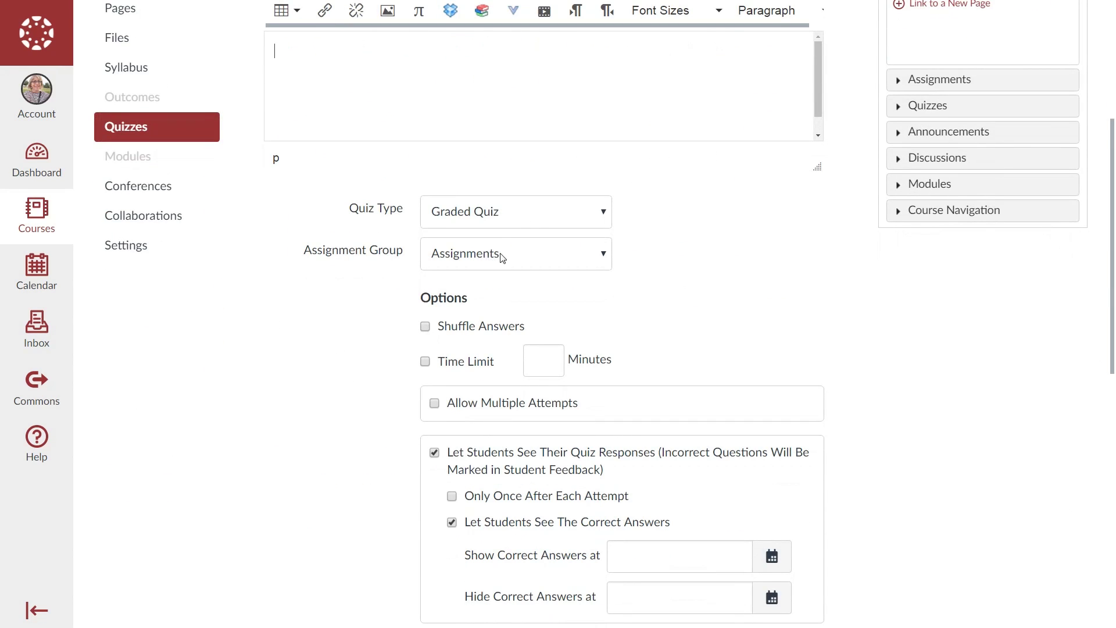
pyautogui.click(581, 253)
pyautogui.click(580, 253)
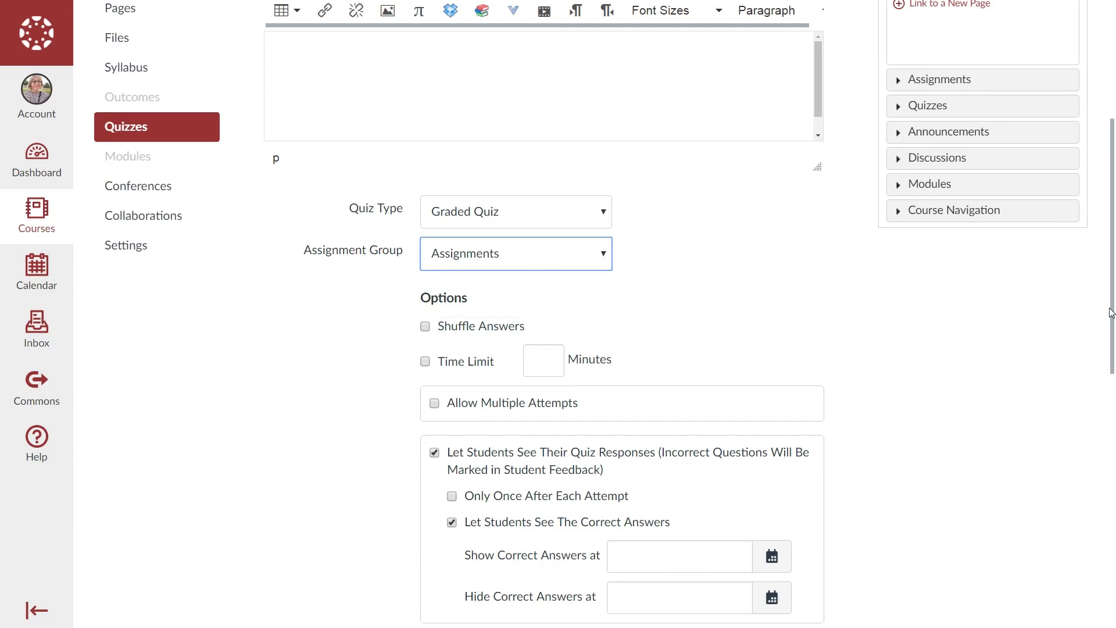
pyautogui.click(528, 262)
pyautogui.click(581, 308)
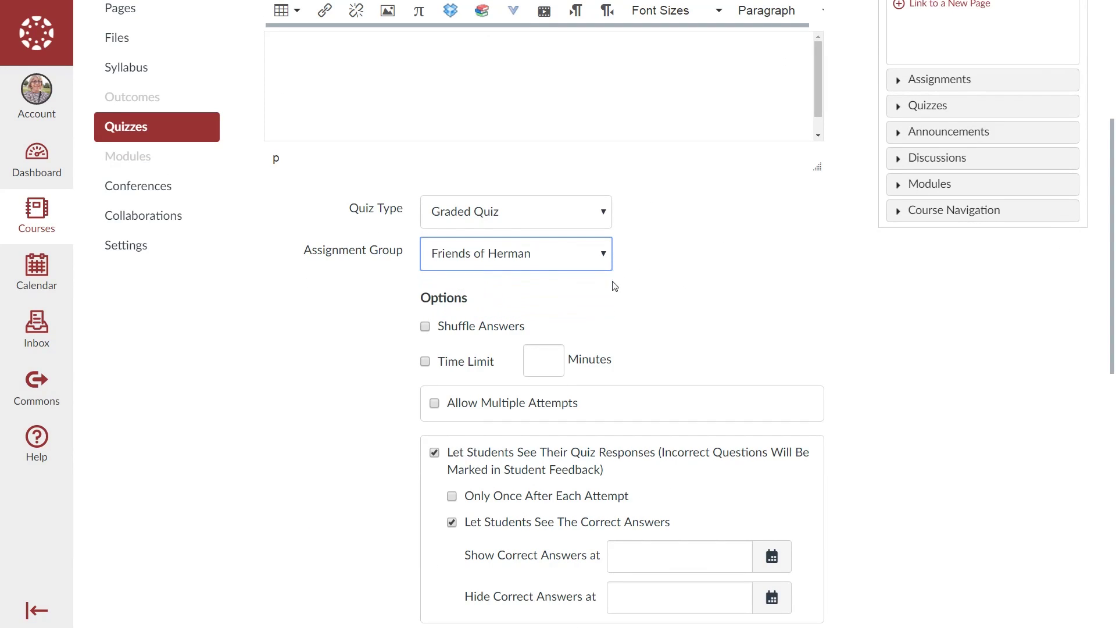
# Add a new question to the quiz and set its type to Matching
pyautogui.moveTo(1112, 335); pyautogui.dragTo(1059, 196)
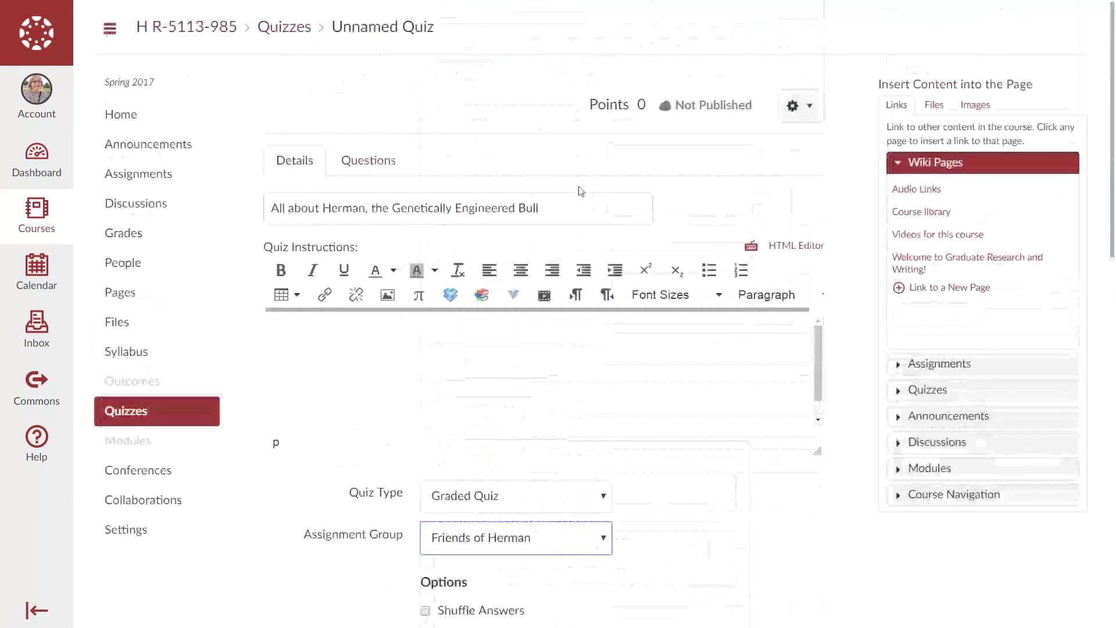
pyautogui.click(377, 165)
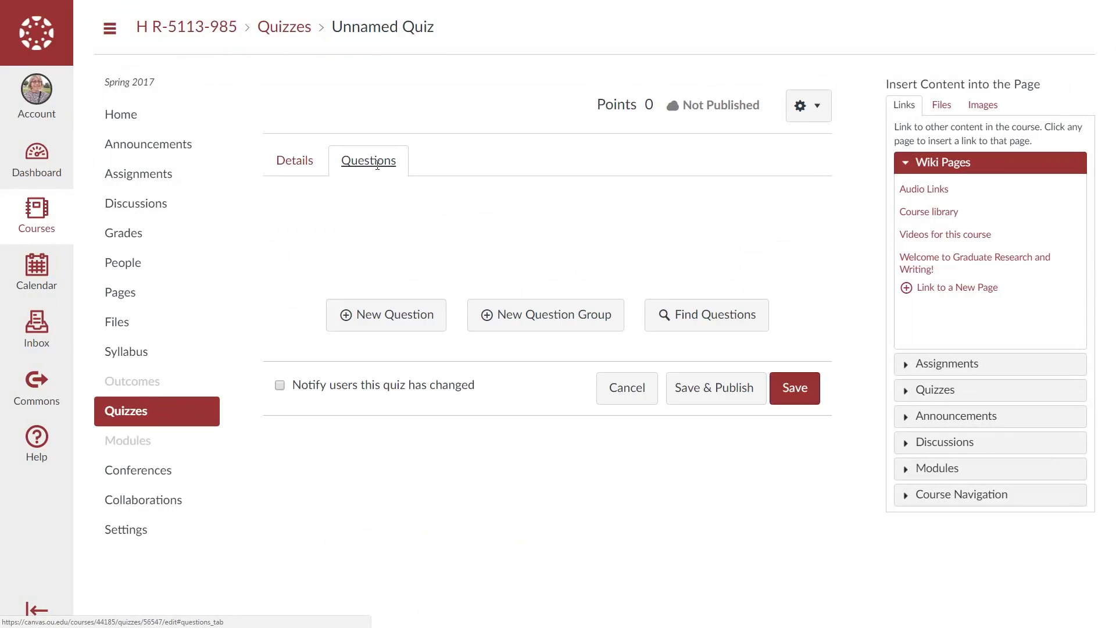
pyautogui.click(390, 315)
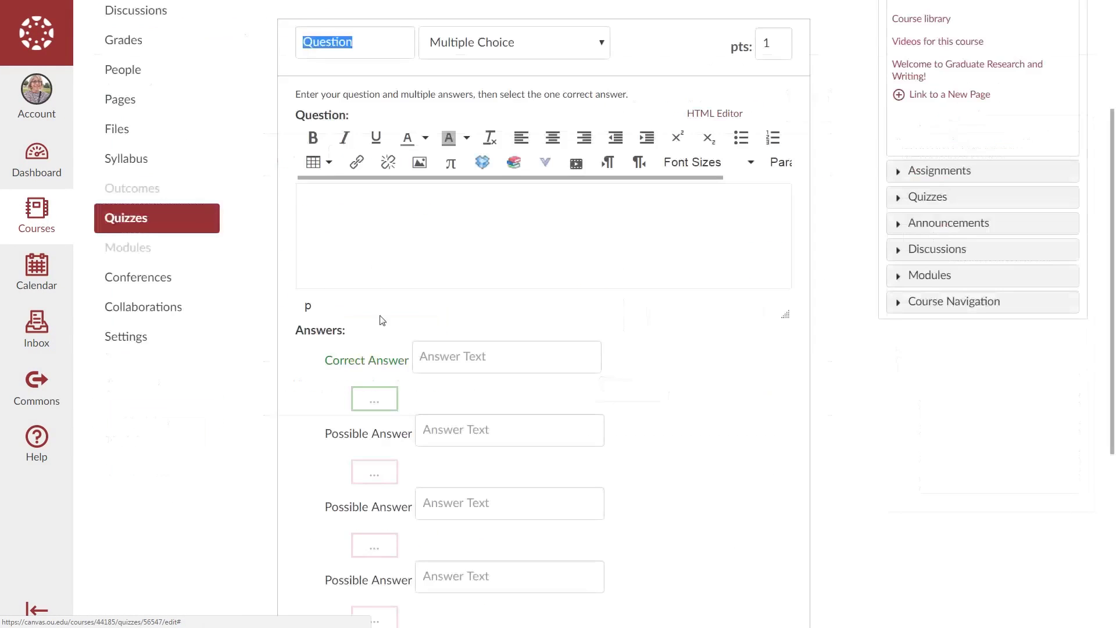
pyautogui.click(602, 49)
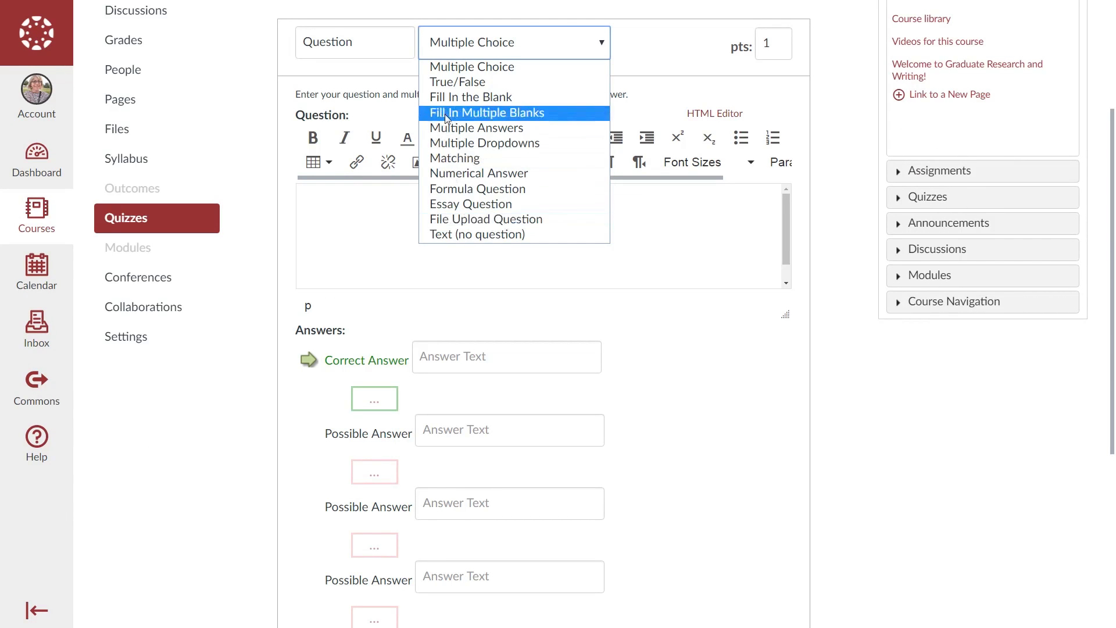
pyautogui.click(449, 158)
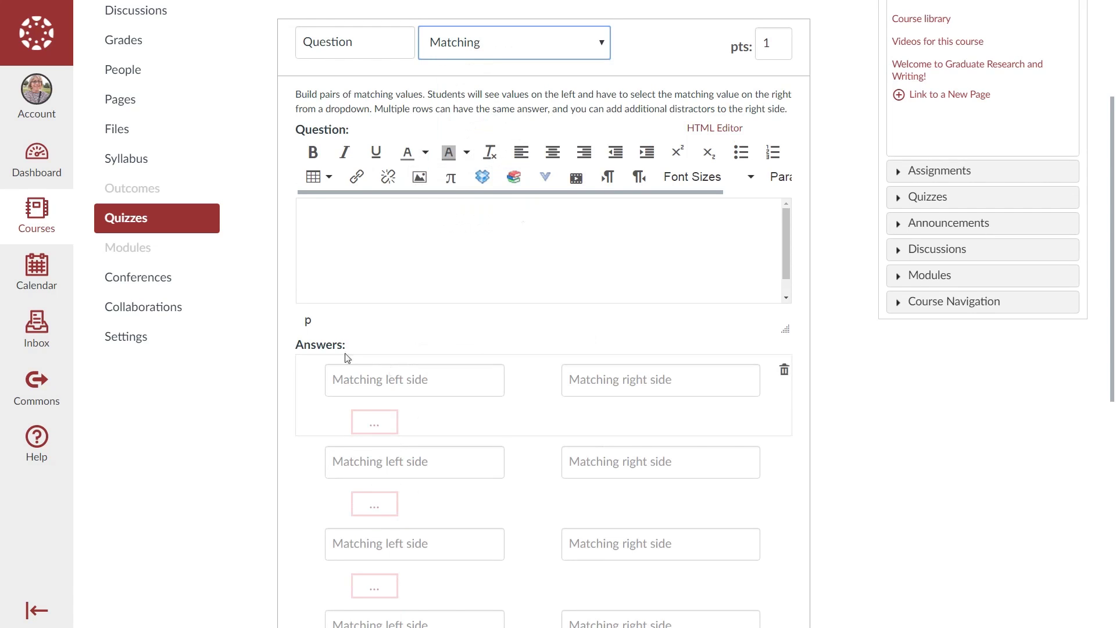
# Enter "Herman" and "bull" as the first matching pair of the question
pyautogui.click(373, 393)
pyautogui.write('Herman')
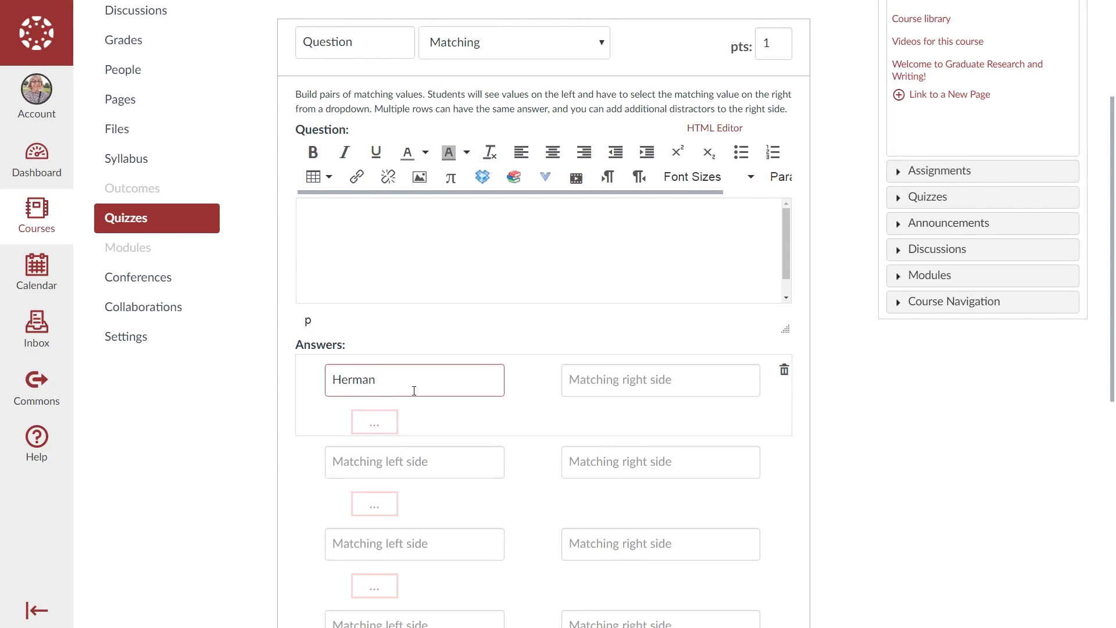
pyautogui.click(583, 380)
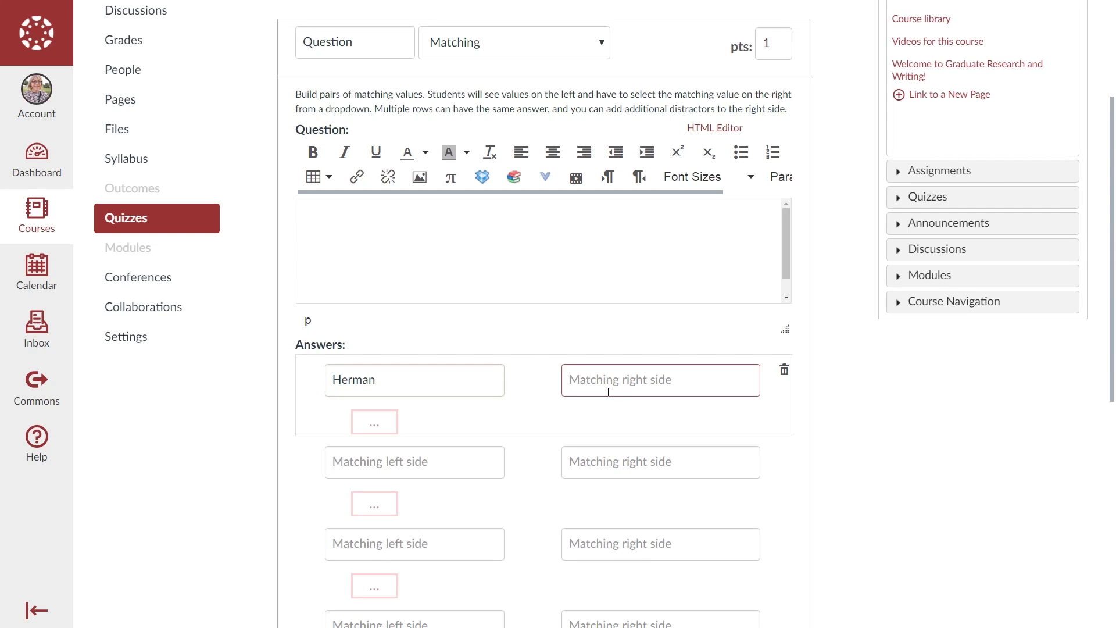
pyautogui.write('bull')
pyautogui.press('Tab')
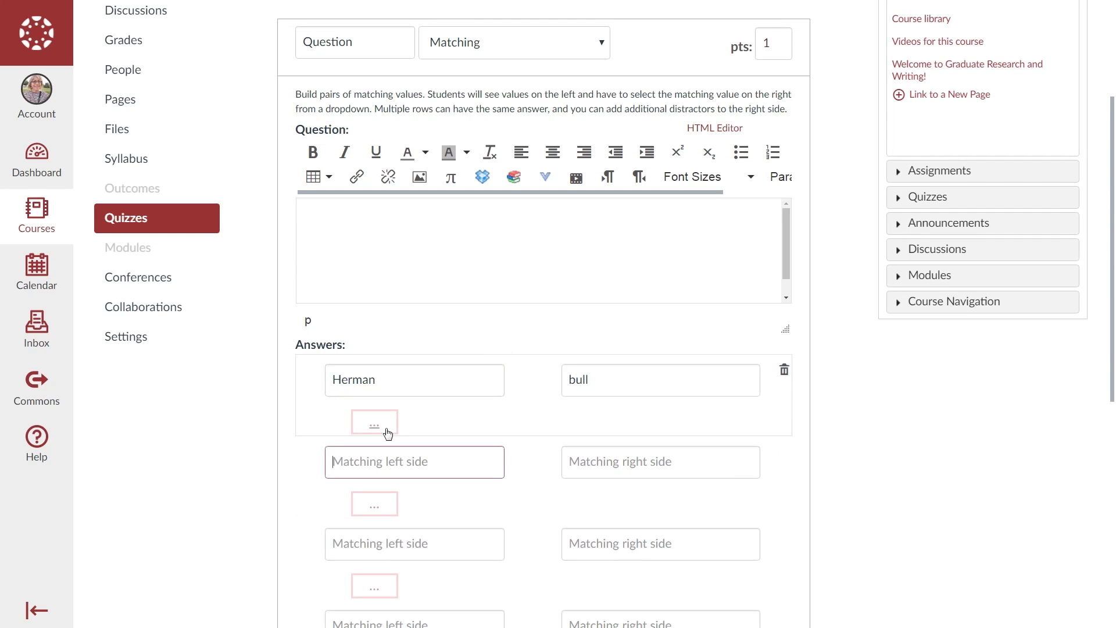
# View the answer comment editor for the Herman pair and close it without adding a comment
pyautogui.click(375, 423)
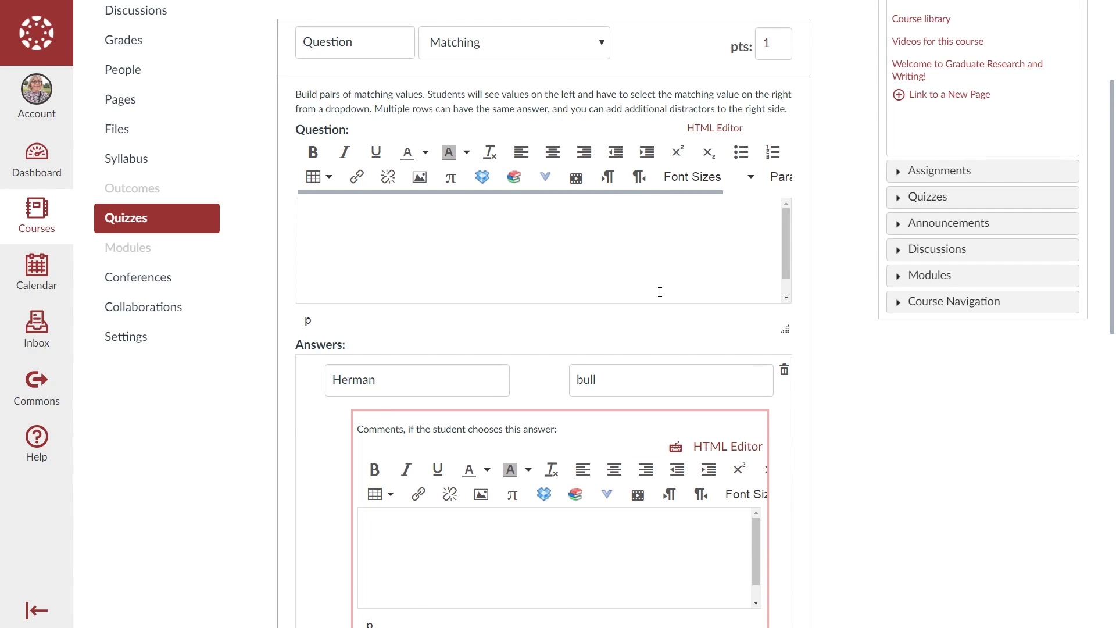
pyautogui.moveTo(1112, 294); pyautogui.dragTo(1112, 409)
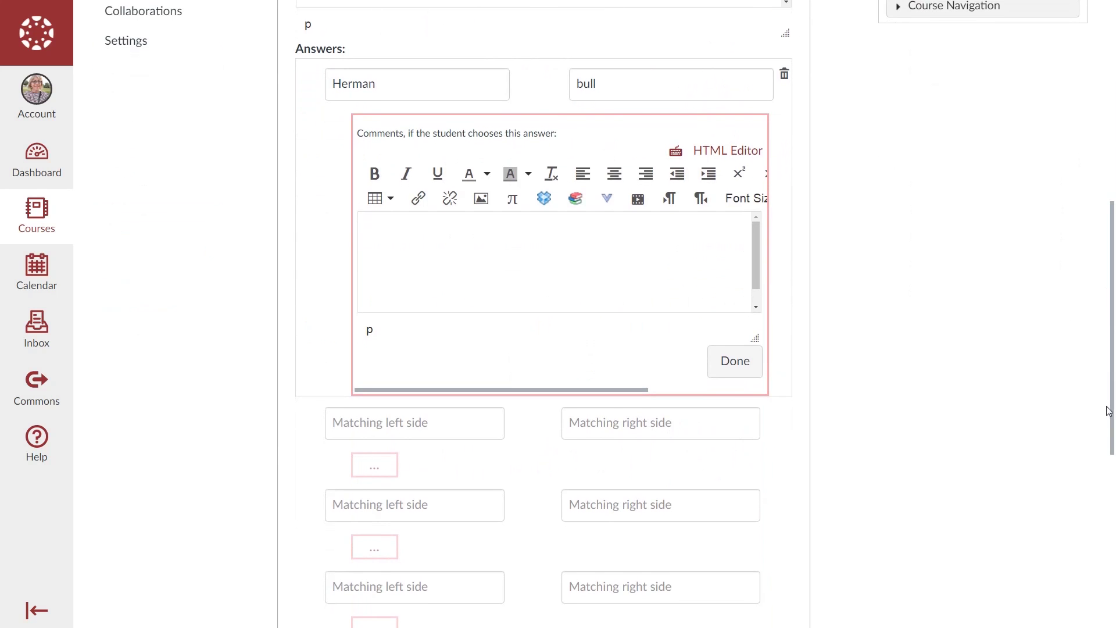
pyautogui.click(719, 370)
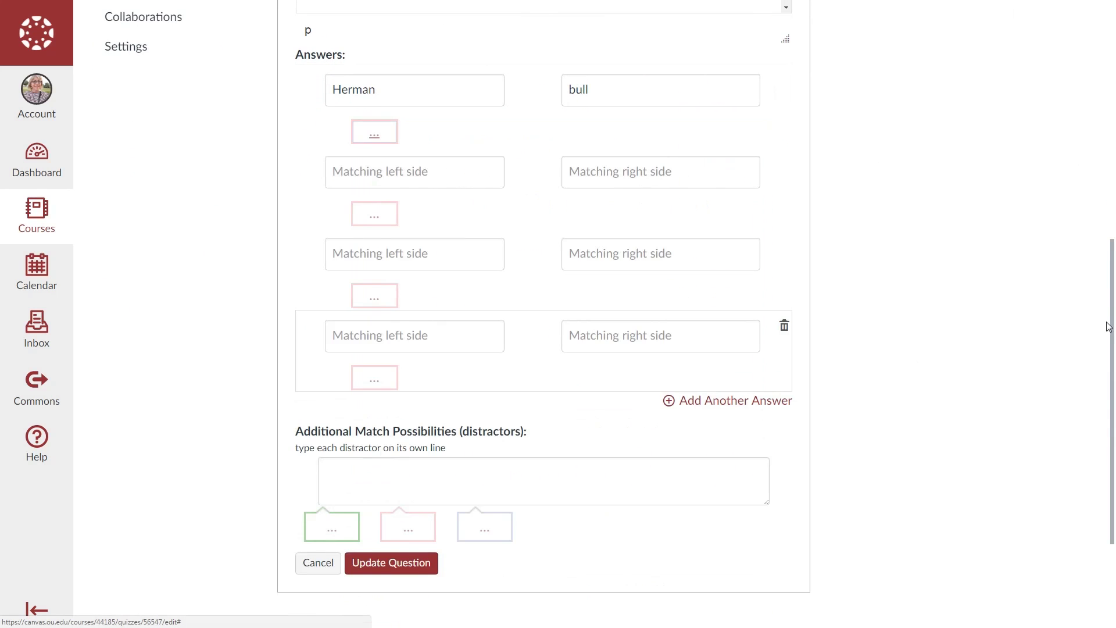
# Make the matching question worth 10 points and write "match picture with answer" as its question text
pyautogui.moveTo(1111, 323); pyautogui.dragTo(1081, 58)
pyautogui.click(368, 166)
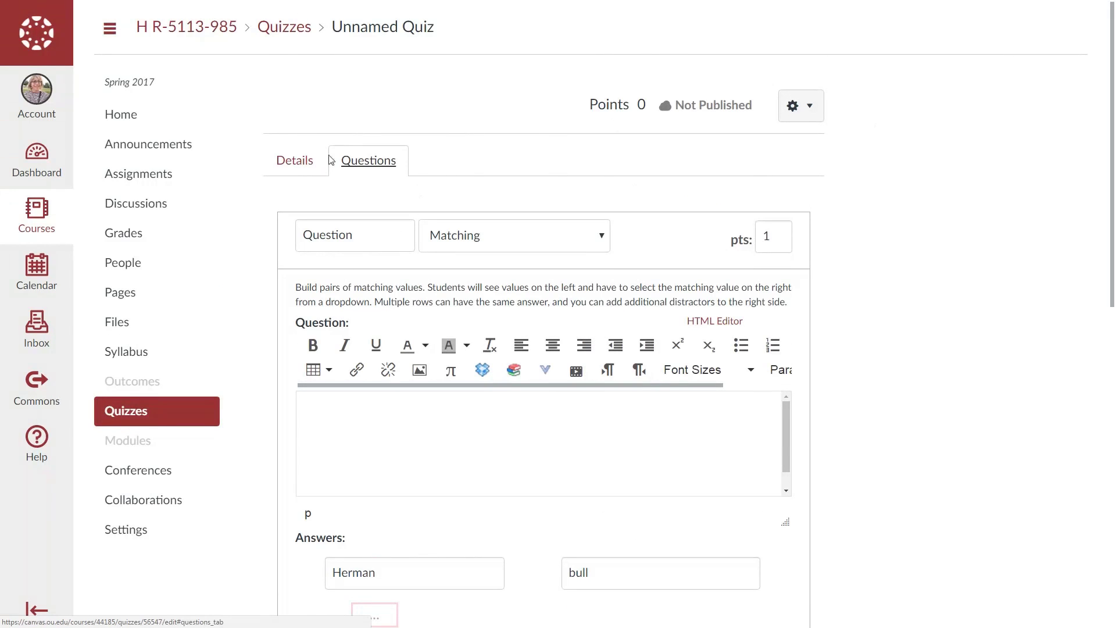
pyautogui.click(774, 242)
pyautogui.write('0')
pyautogui.click(330, 413)
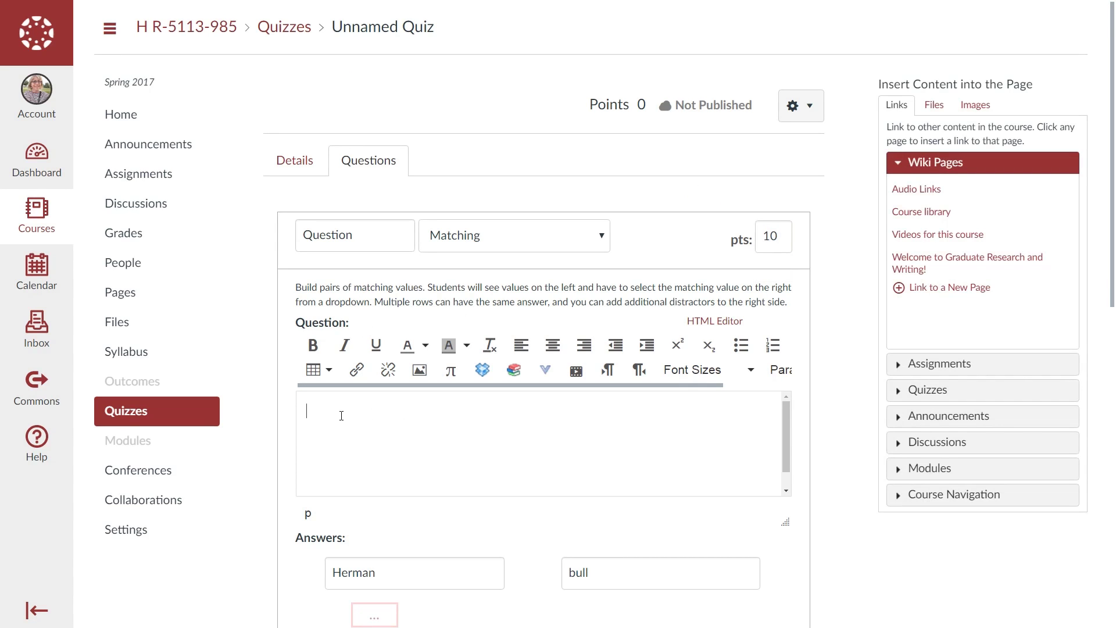
pyautogui.write('match picture with answer')
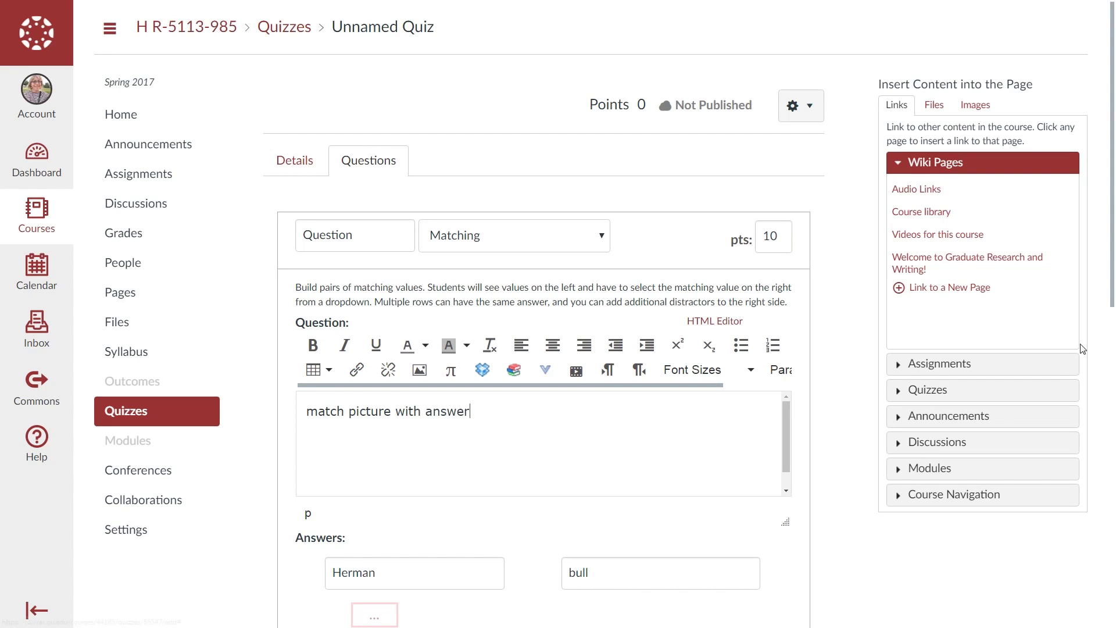
# Look over the matching question's answer rows and return to the quiz details
pyautogui.scroll(-3, 559, 378)
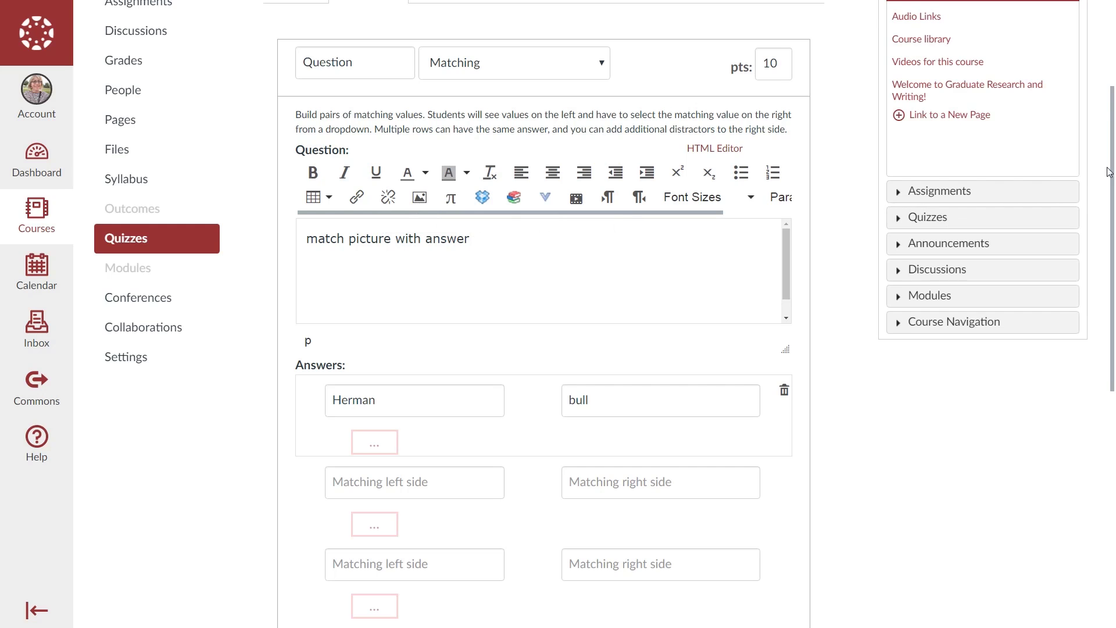
pyautogui.moveTo(1111, 168); pyautogui.dragTo(1105, 109)
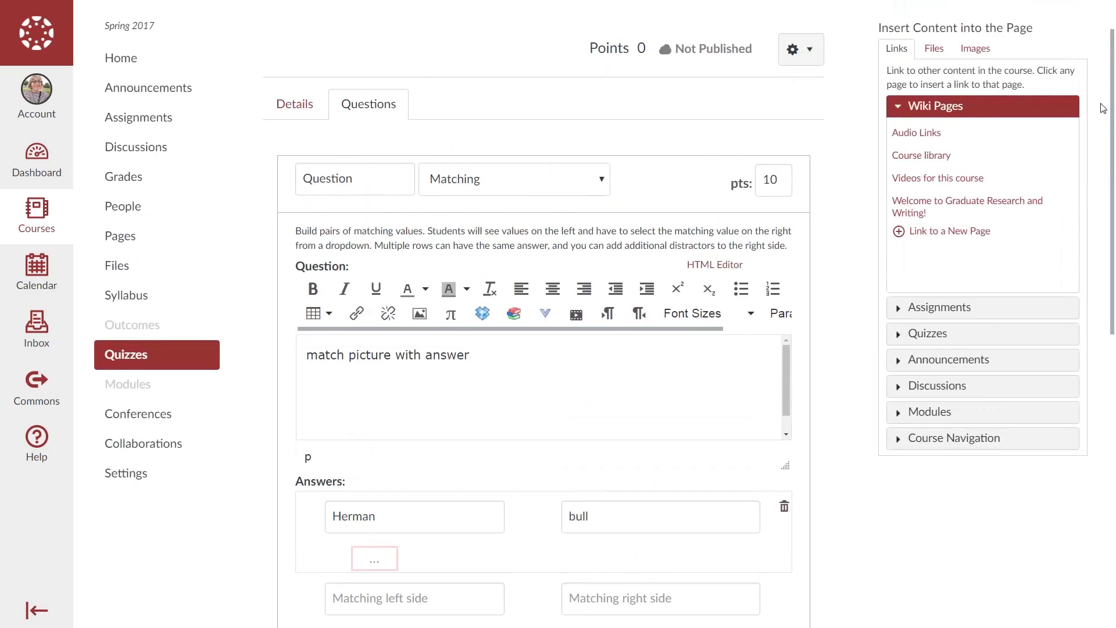
pyautogui.click(302, 104)
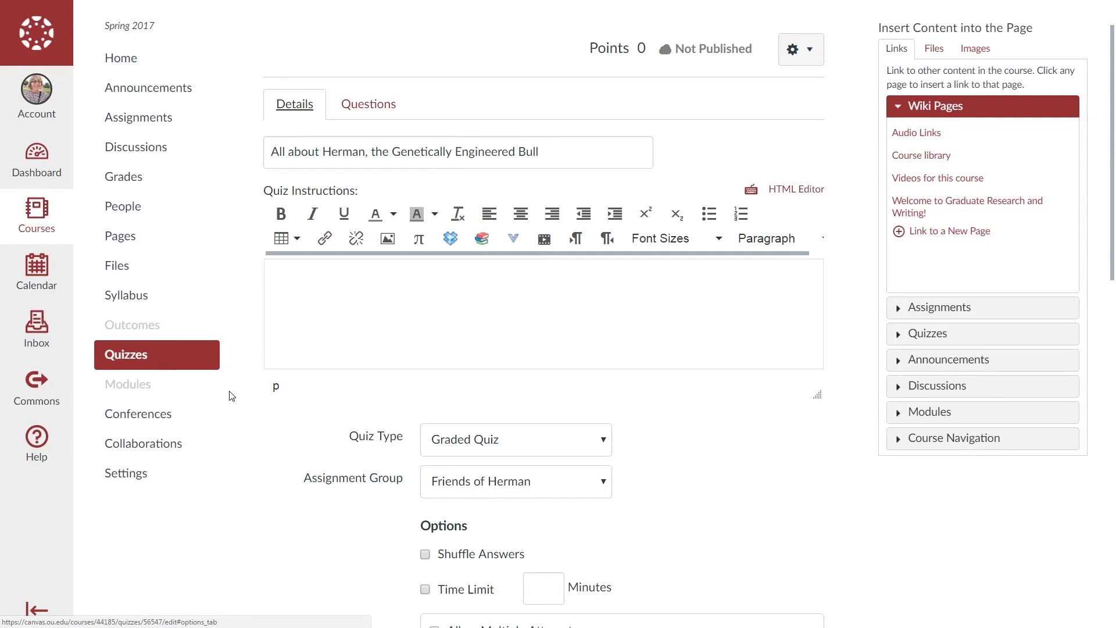
# Start a new discussion in the course and make it graded
pyautogui.click(145, 151)
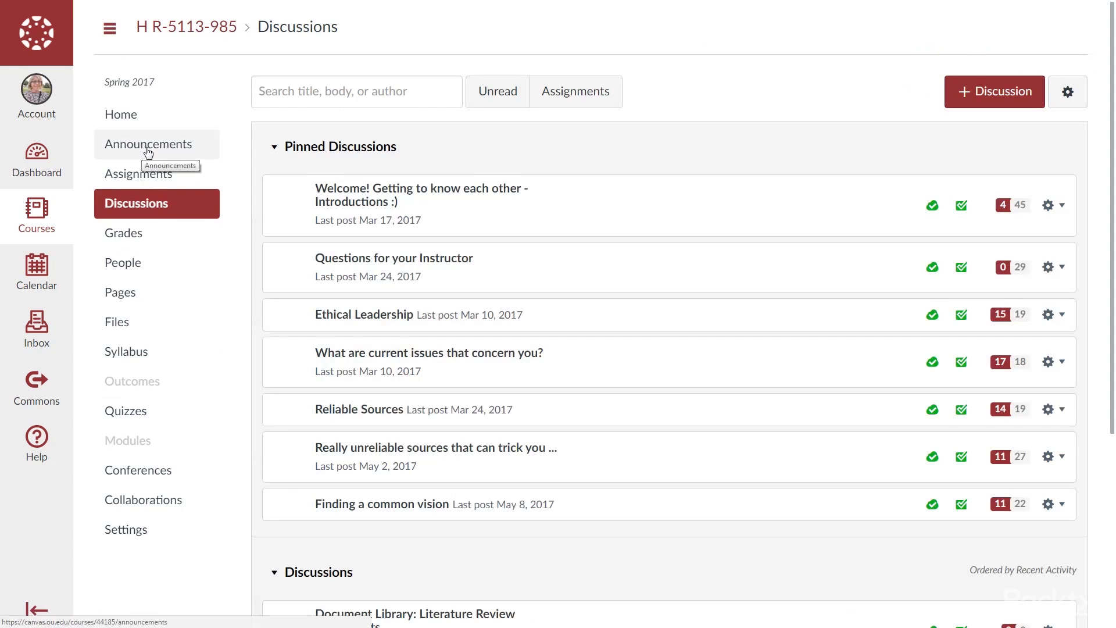
pyautogui.click(992, 93)
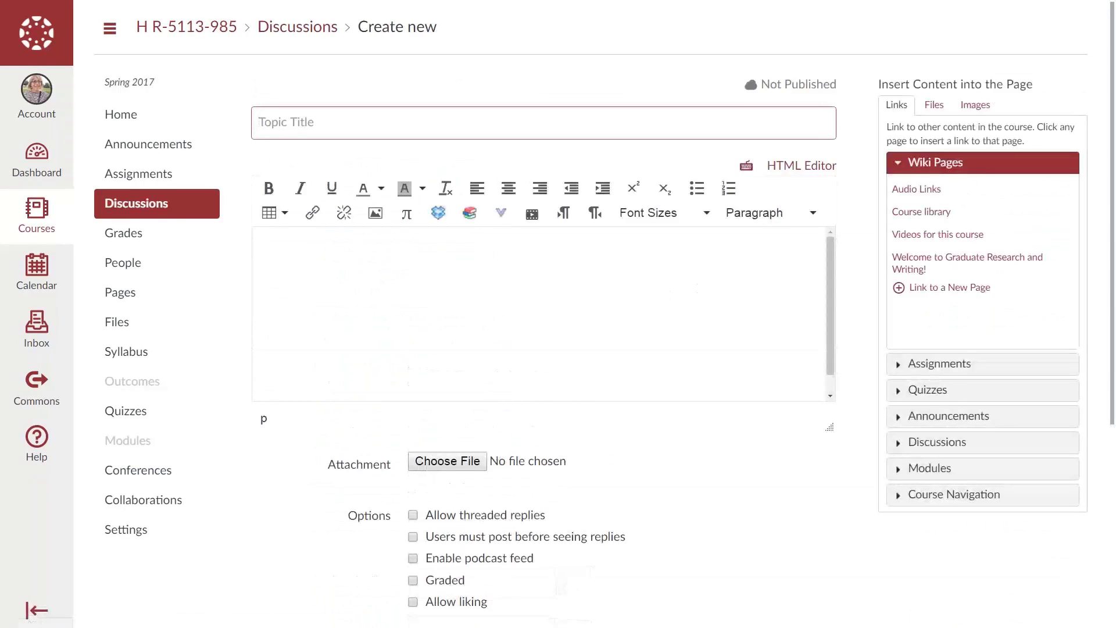
pyautogui.moveTo(1113, 146); pyautogui.dragTo(1113, 364)
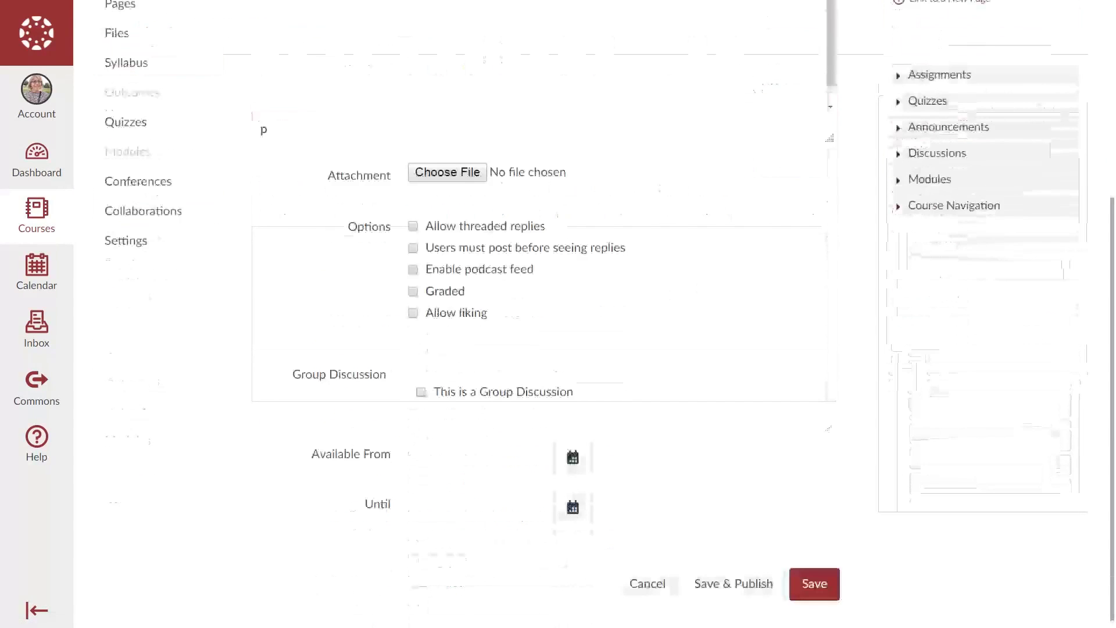
pyautogui.click(413, 289)
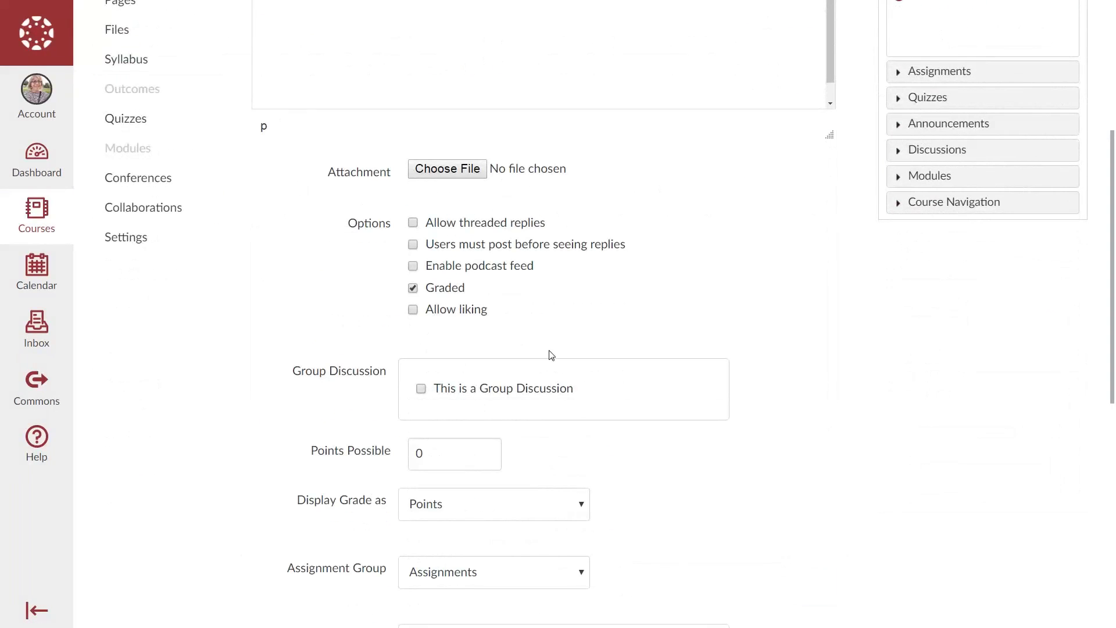
pyautogui.moveTo(1114, 178); pyautogui.dragTo(1114, 55)
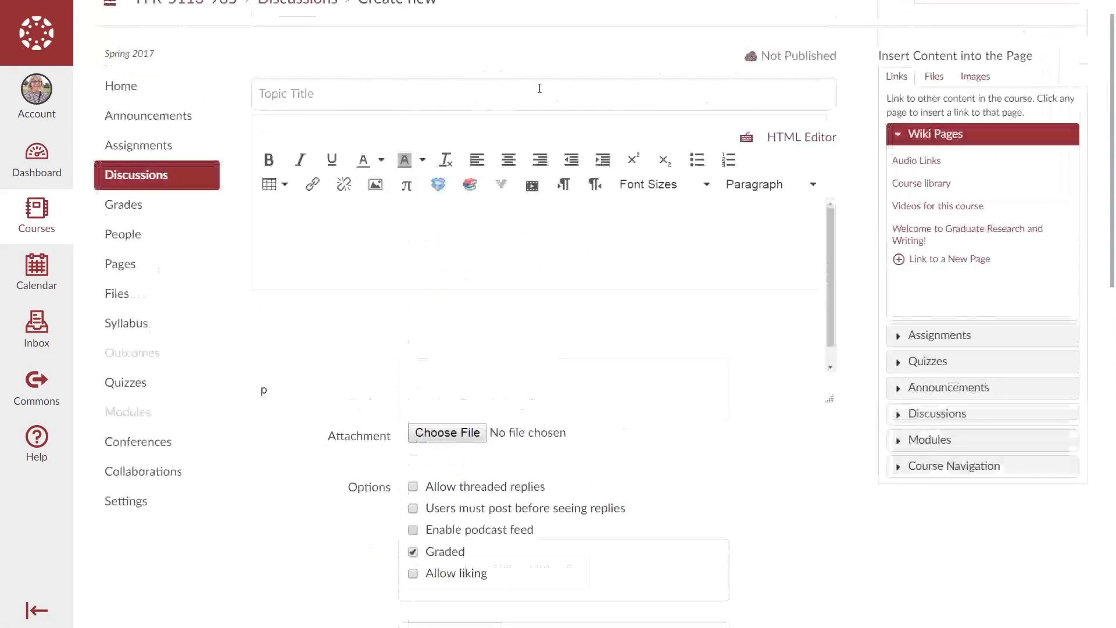